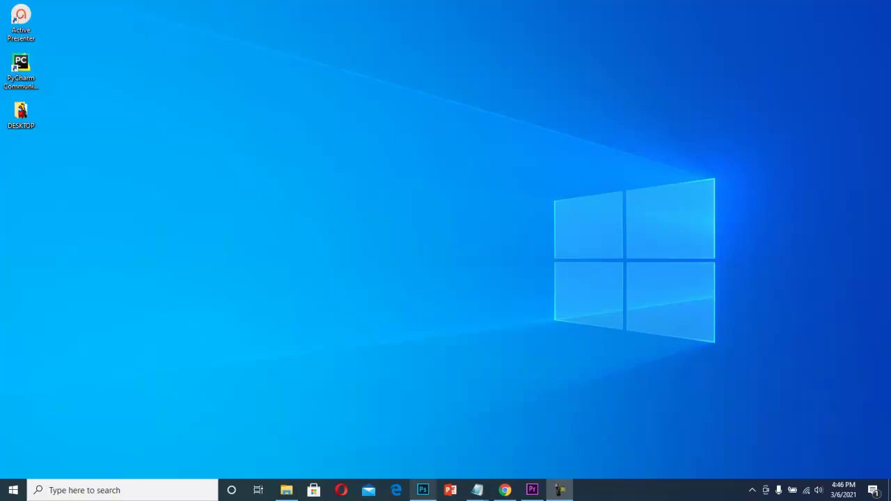
- Switch to Photoshop and start a new document using the A4 print preset
click(422, 490)
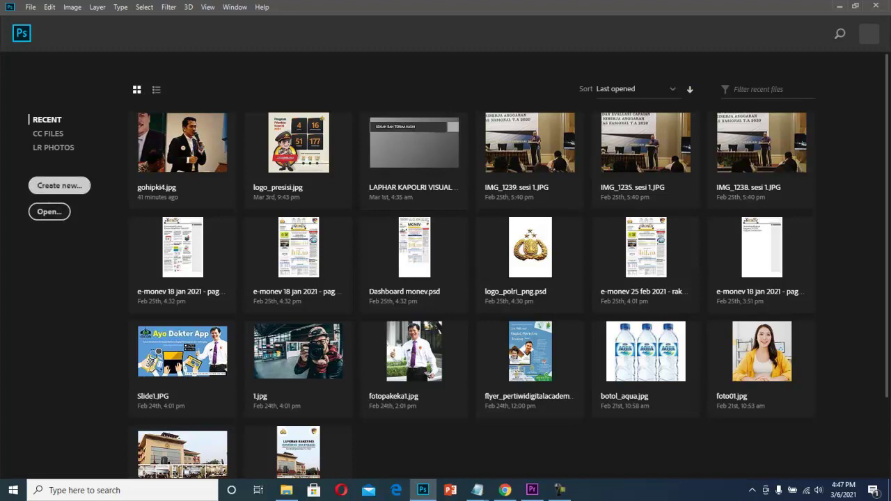
click(59, 185)
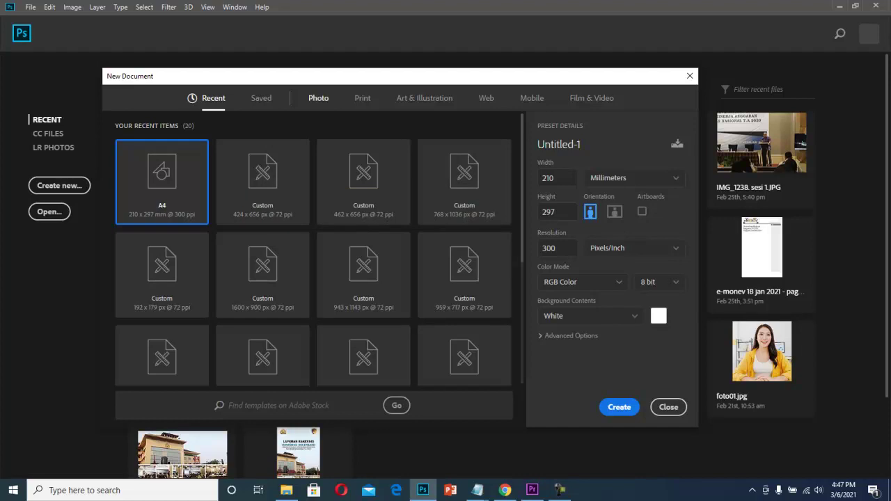
click(318, 98)
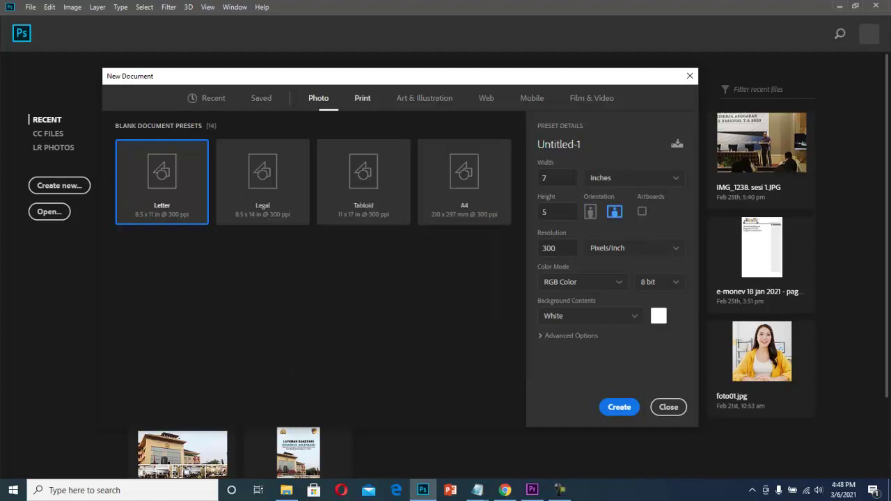
click(362, 97)
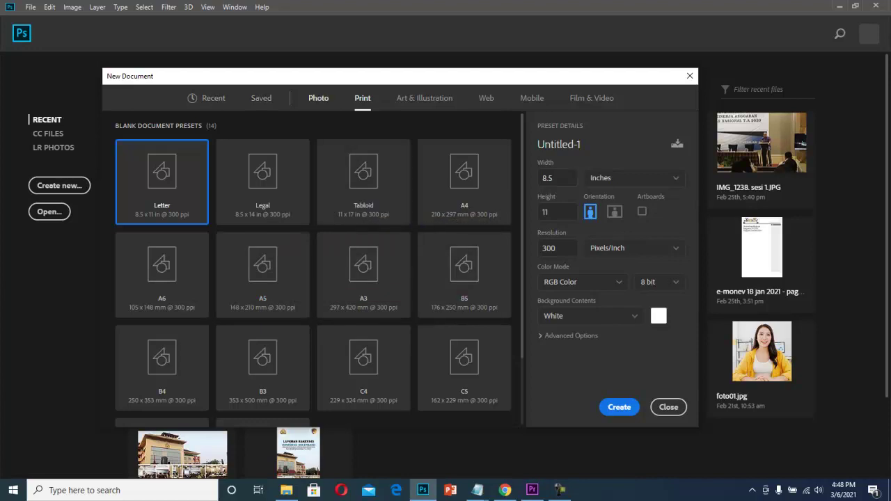
click(261, 97)
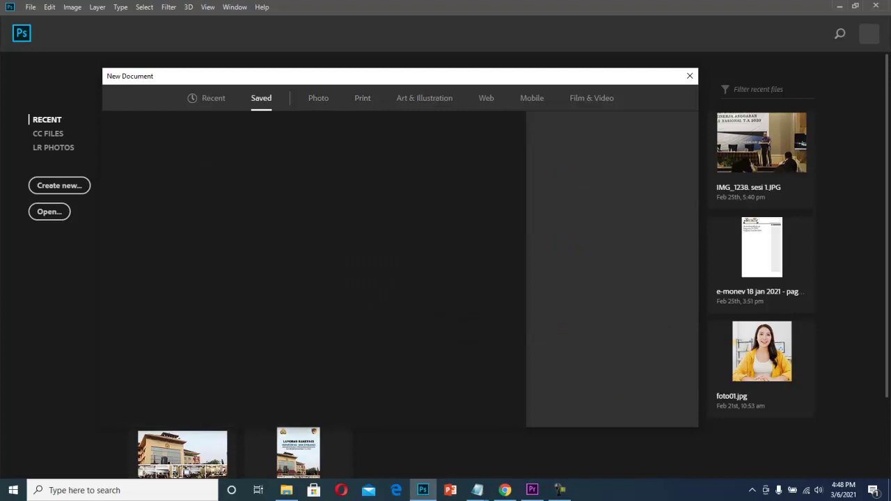
click(318, 98)
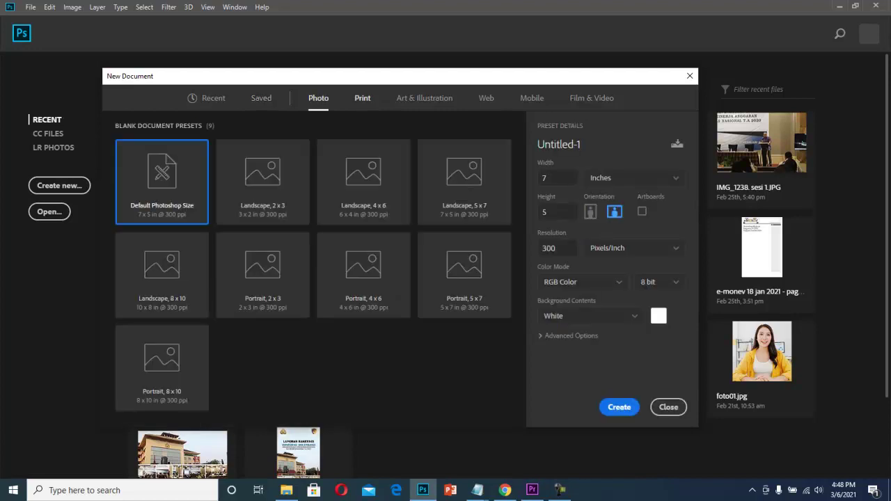
click(362, 97)
click(464, 177)
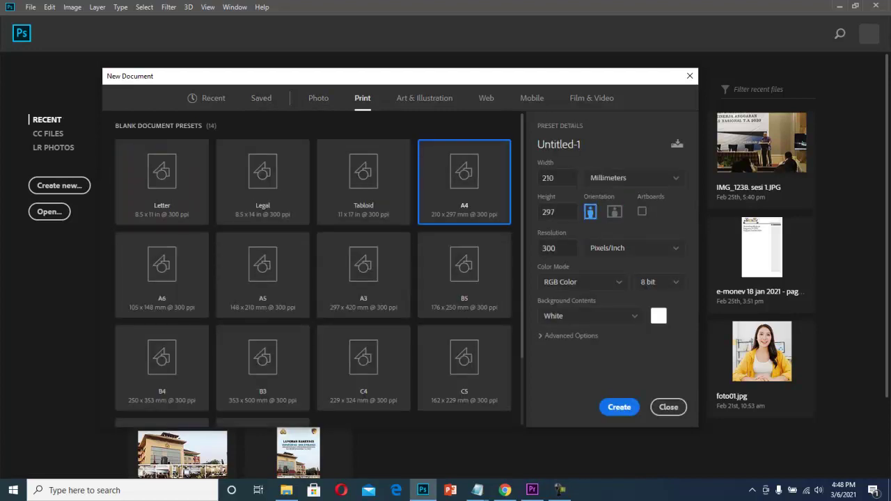
- Change the new document's size units to Centimeters
click(634, 178)
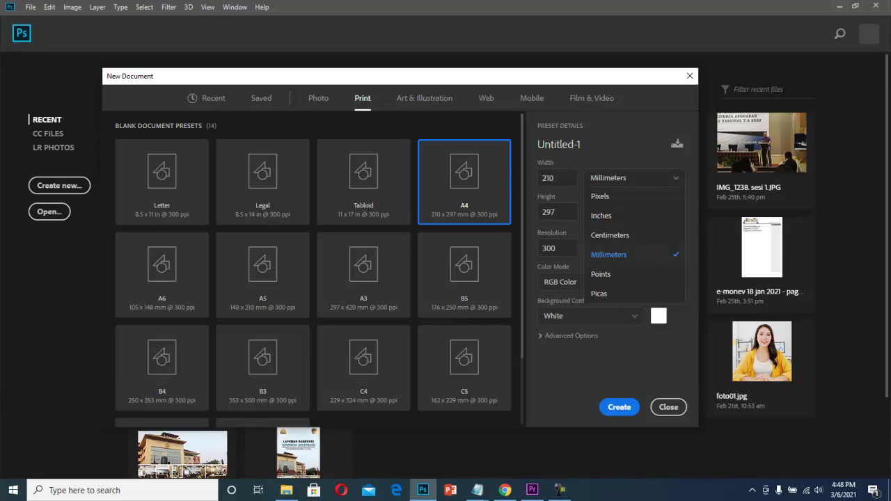
click(610, 234)
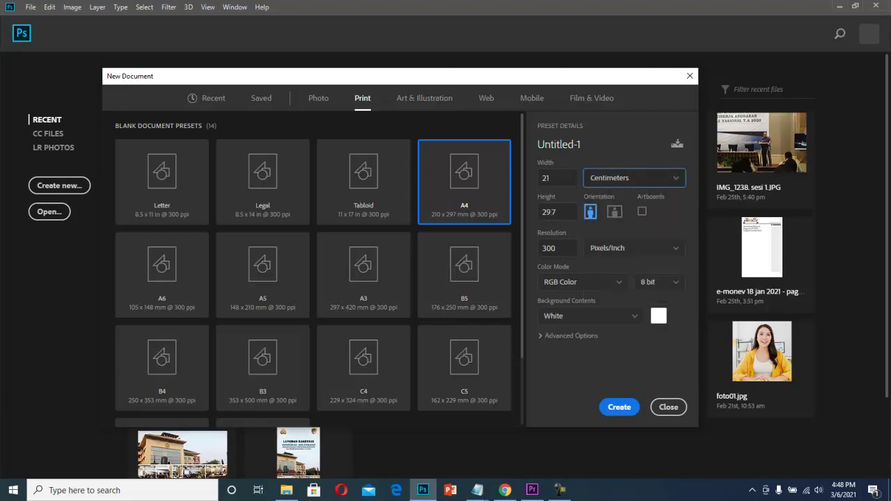
click(634, 178)
click(599, 197)
click(557, 177)
click(634, 177)
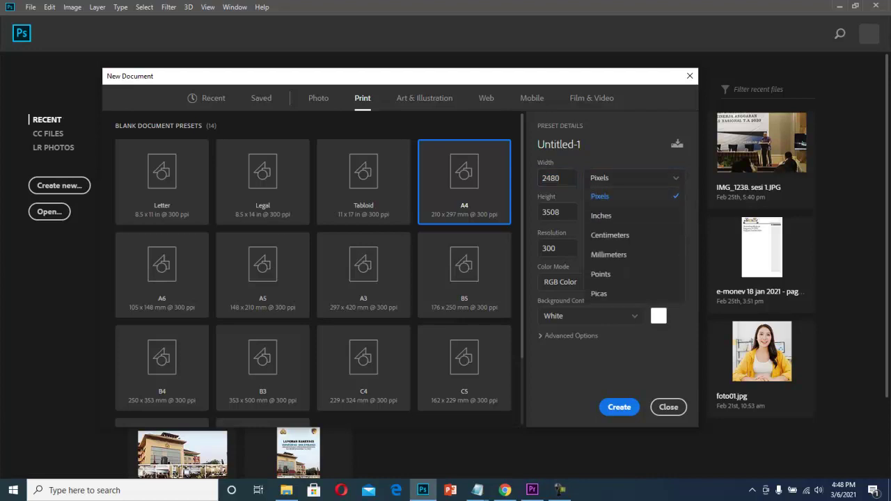
click(610, 235)
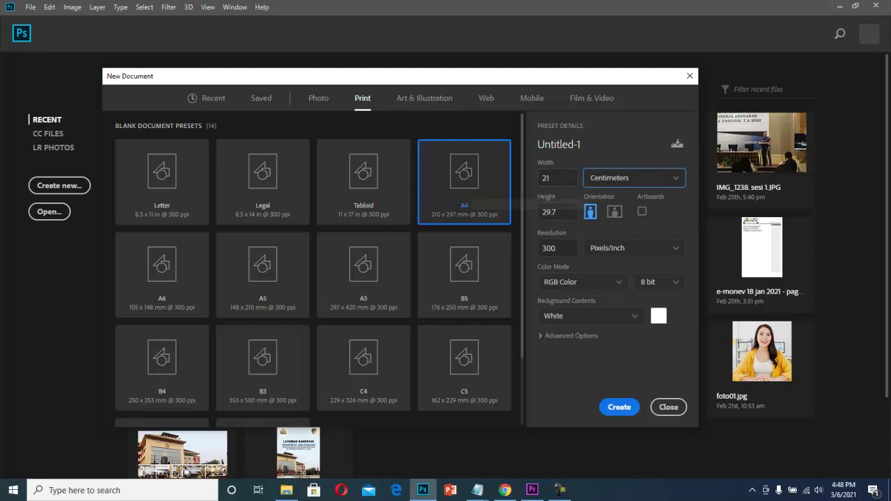
- Set the resolution to 100 pixels/inch and create the A4 document
click(557, 177)
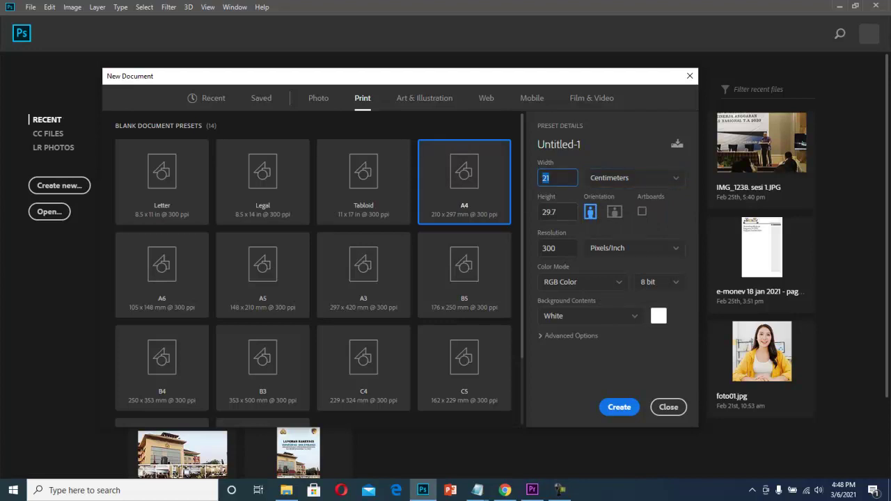
click(557, 211)
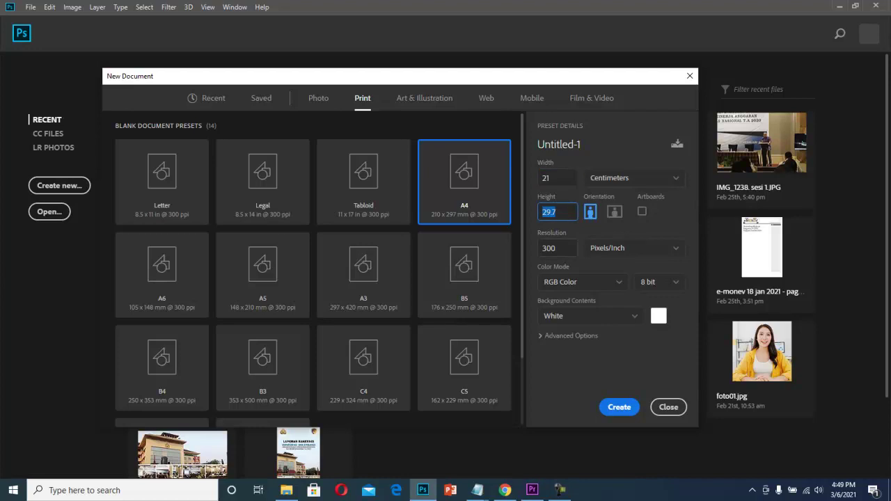
click(557, 248)
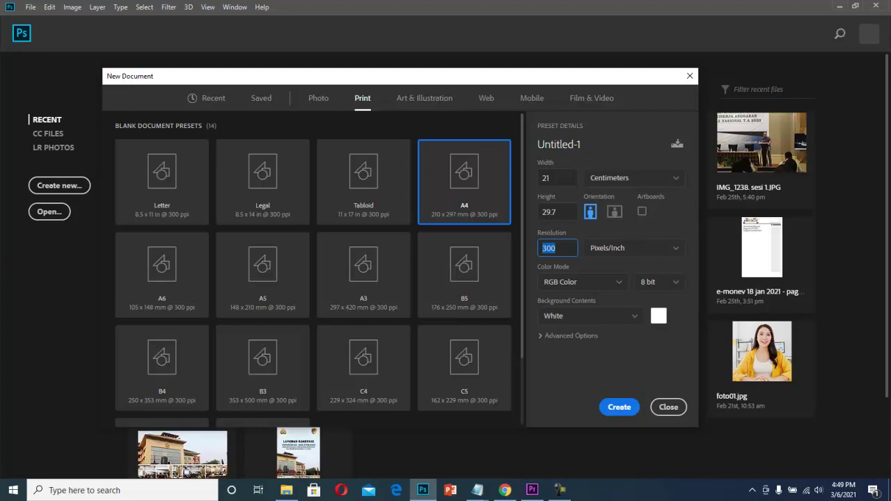
text(100)
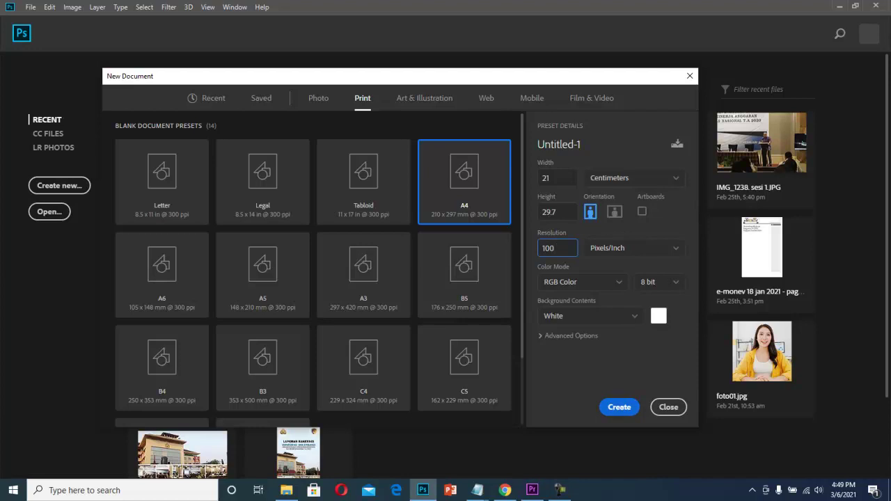
click(619, 407)
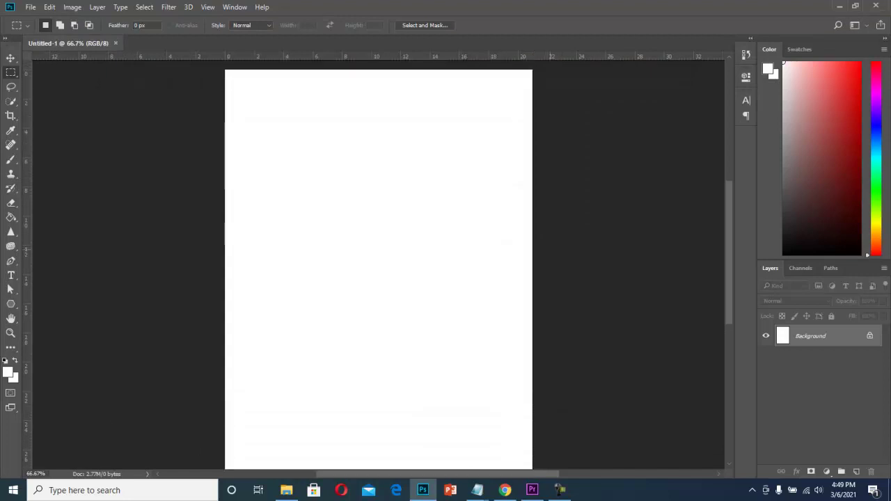
- Inspect the blank page at several zoom levels, ending with the whole page in view at 50%
scroll(564, 244, down, 10)
scroll(563, 244, up, 14)
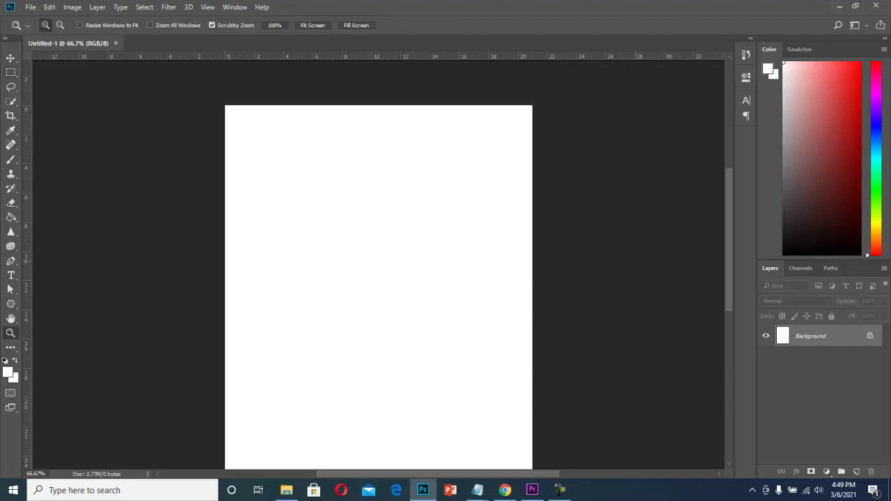
key(ctrl+plus)
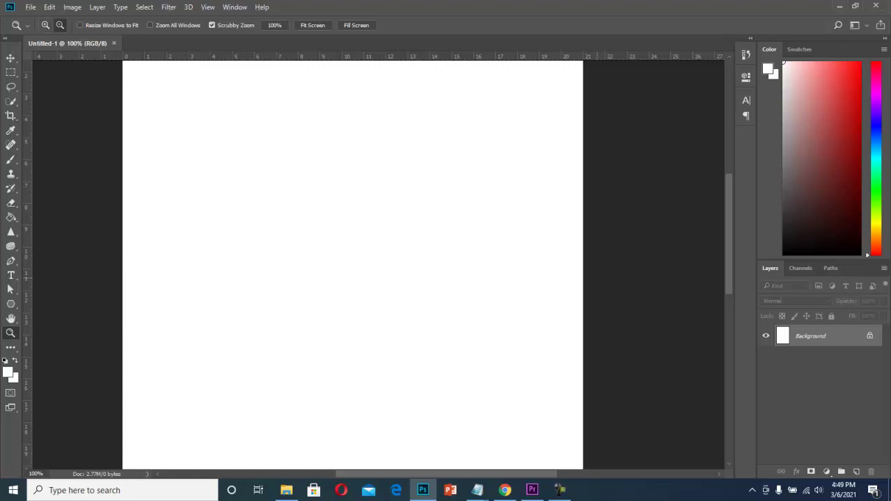
key(ctrl+minus)
key(ctrl+minus)
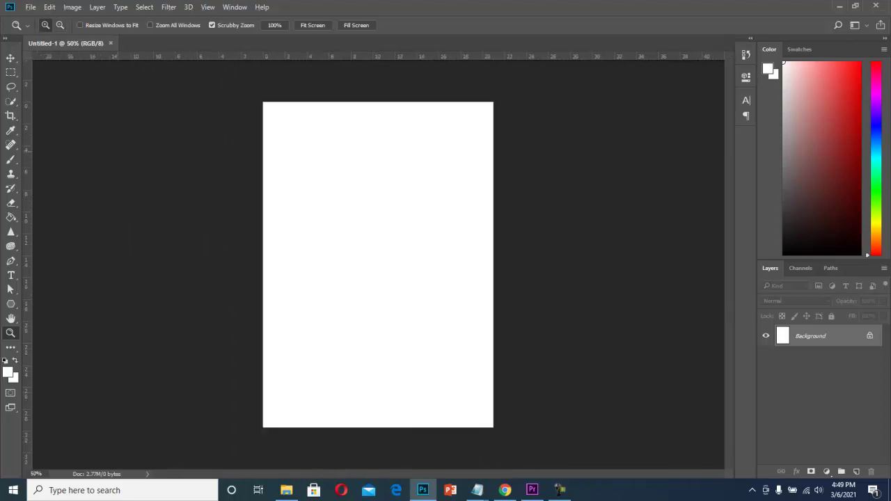
key(ctrl+plus)
key(ctrl+plus)
key(ctrl+minus)
key(ctrl+minus)
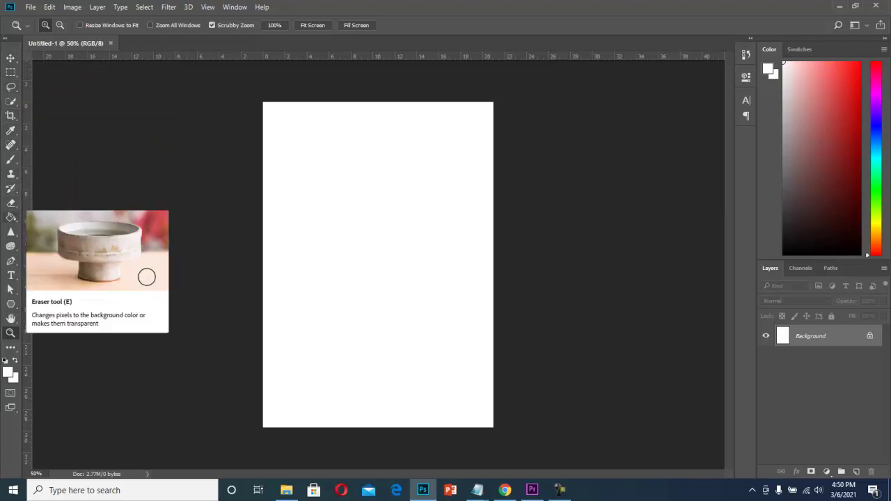
- Review the variants of the Paint Bucket, Type and Polygon tools, ending with the Move tool active
click(11, 217)
mouse_move(11, 217)
mouse_down()
mouse_move(35, 218)
mouse_move(33, 238)
mouse_up()
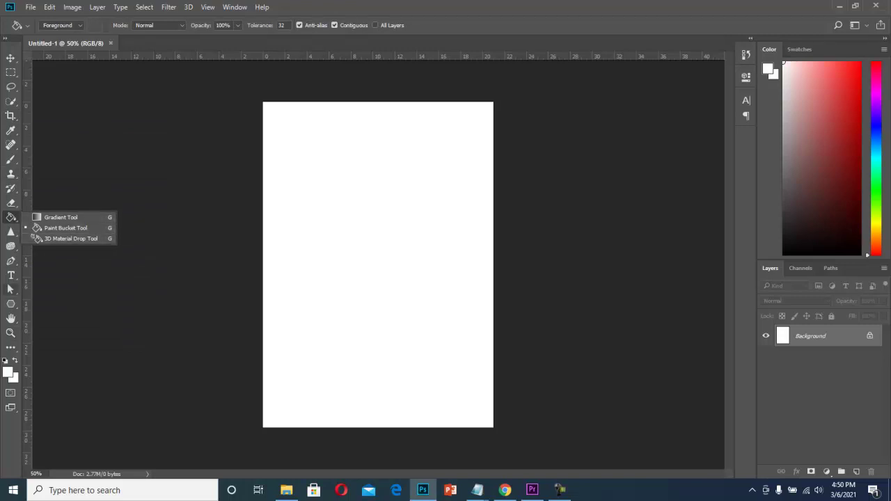
click(11, 275)
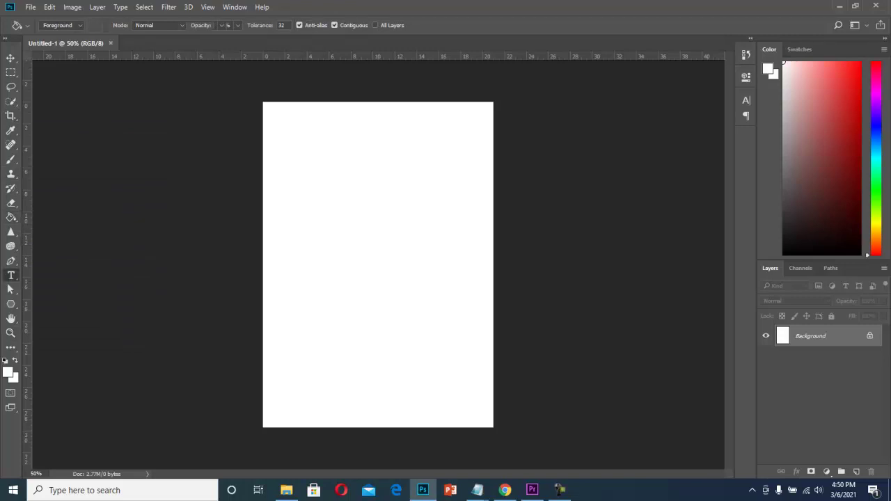
click(11, 276)
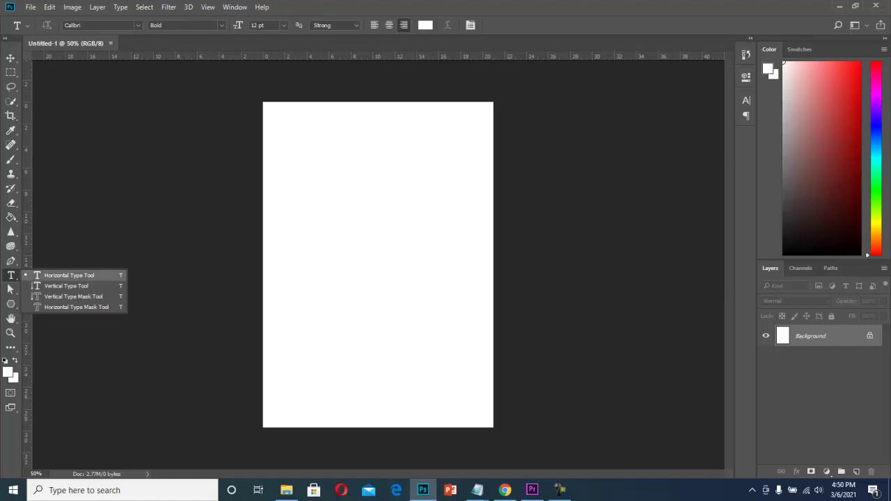
click(11, 304)
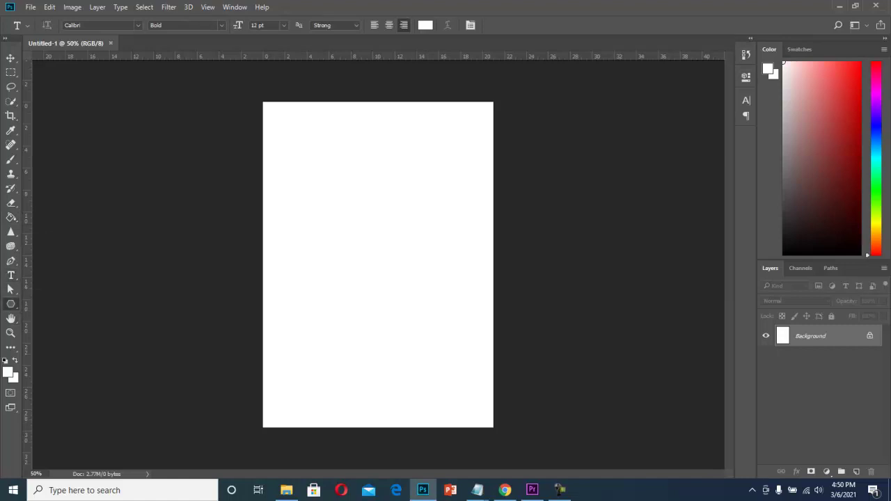
right_click(12, 305)
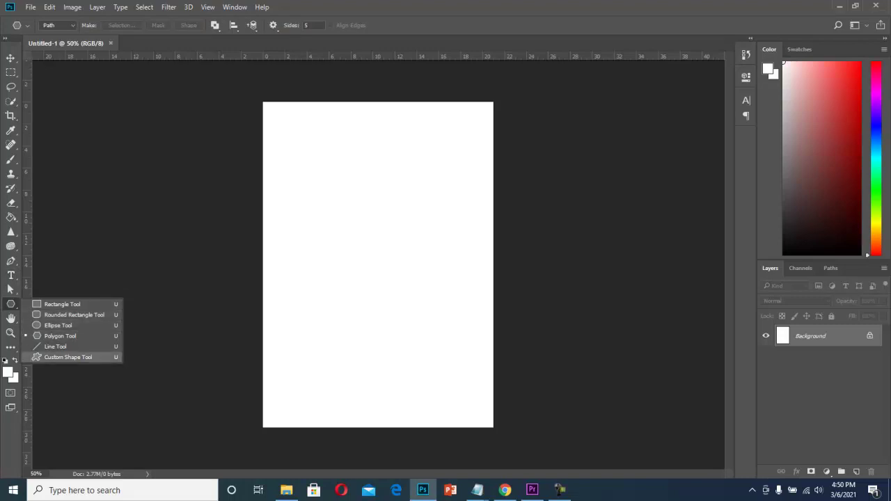
click(60, 336)
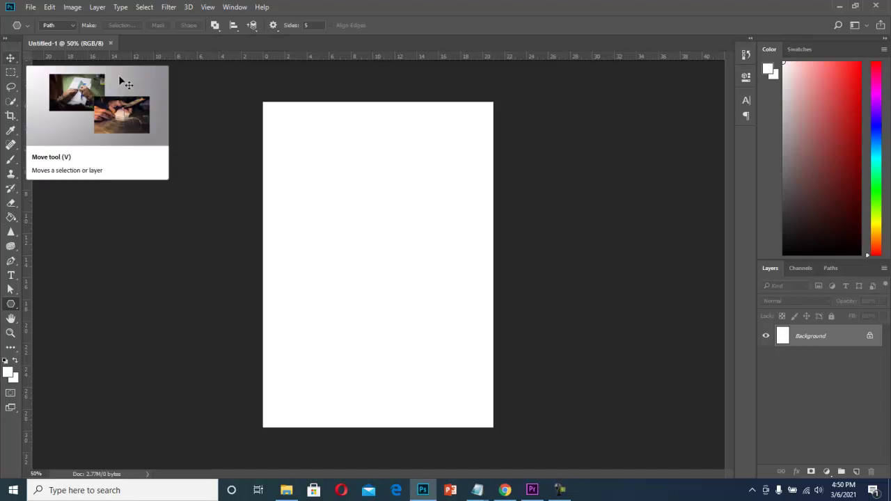
click(11, 57)
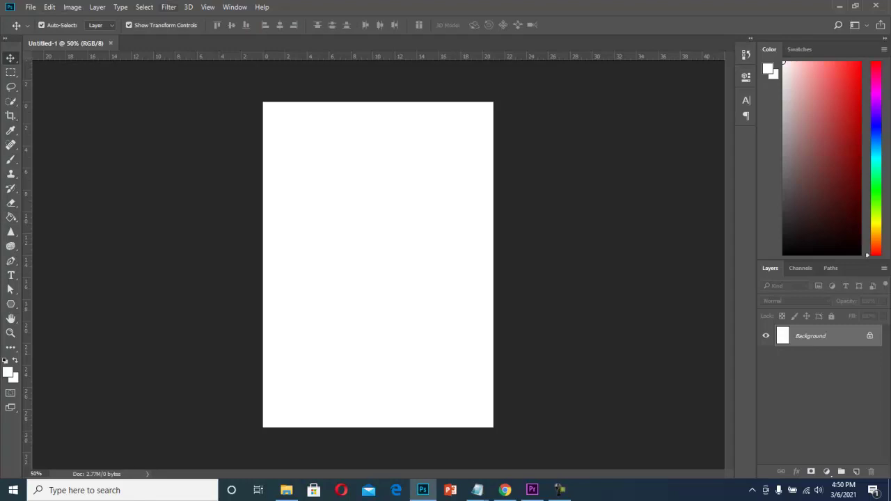
click(29, 7)
click(97, 7)
click(72, 7)
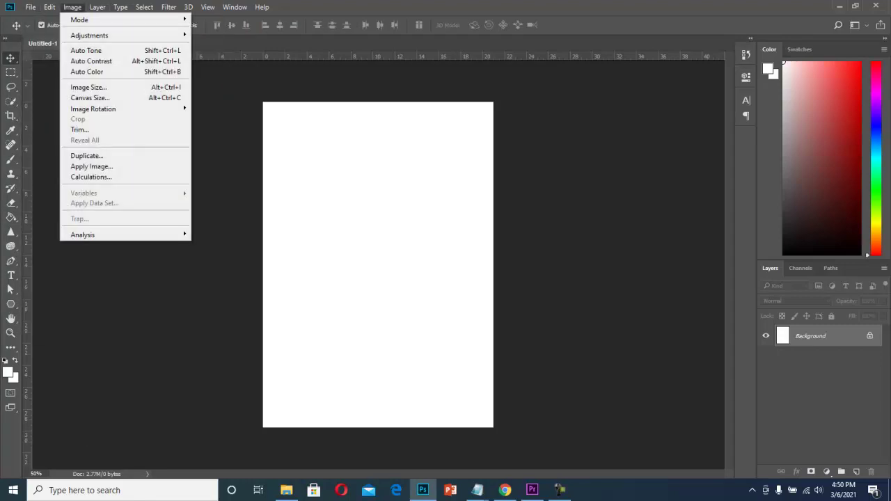
click(398, 186)
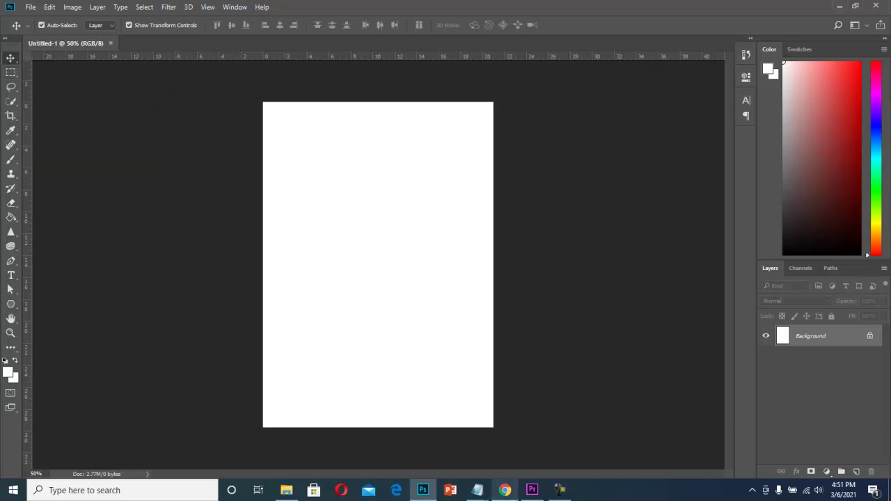
- Switch to Chrome and open the Google homepage in a new browser tab
mouse_move(505, 490)
click(504, 445)
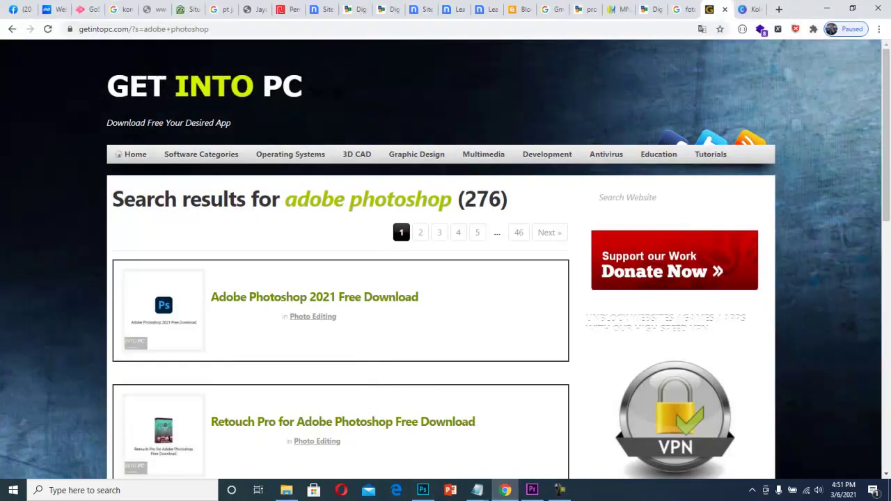
key(ctrl+t)
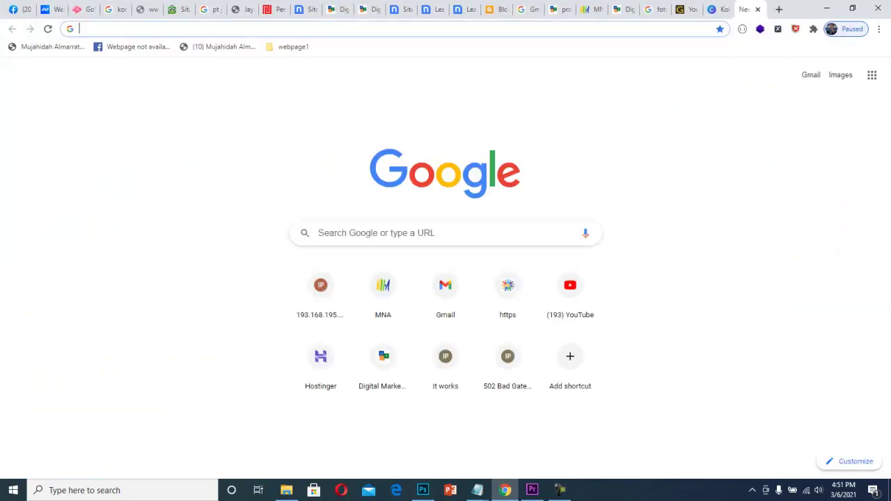
text(go)
key(Return)
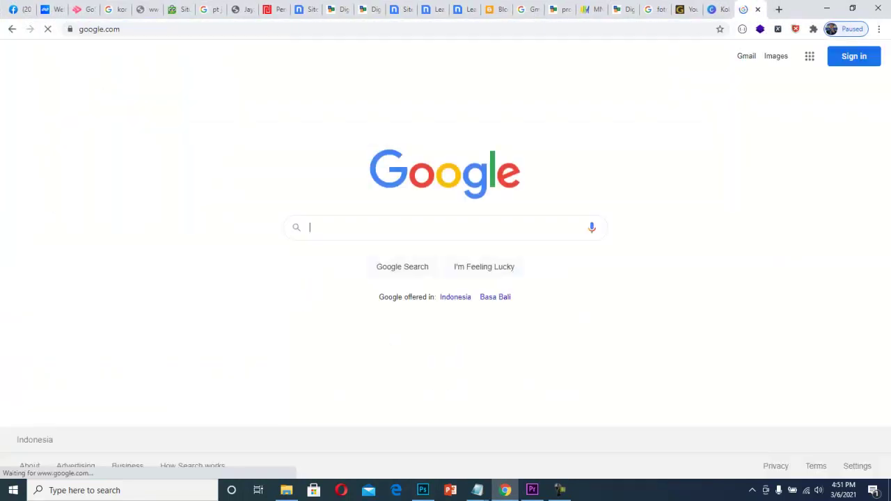
- Search Google for "kue" and show the image results
key(ctrl+l)
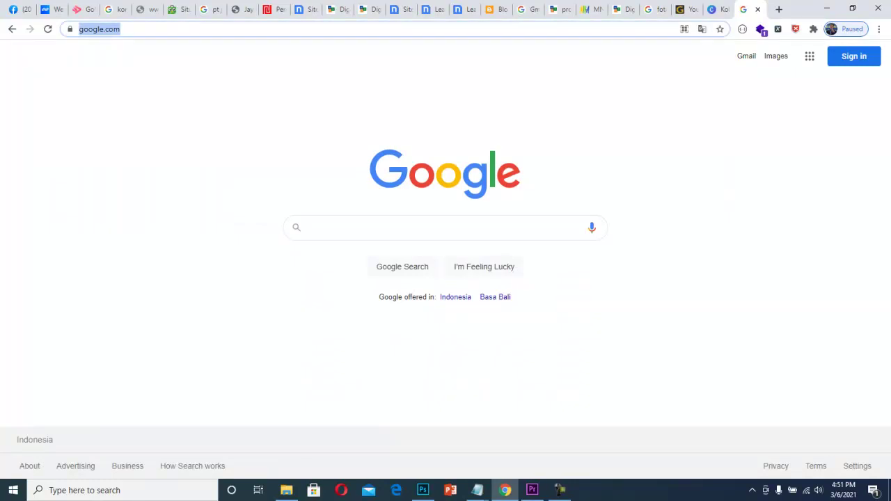
text(kue)
key(Return)
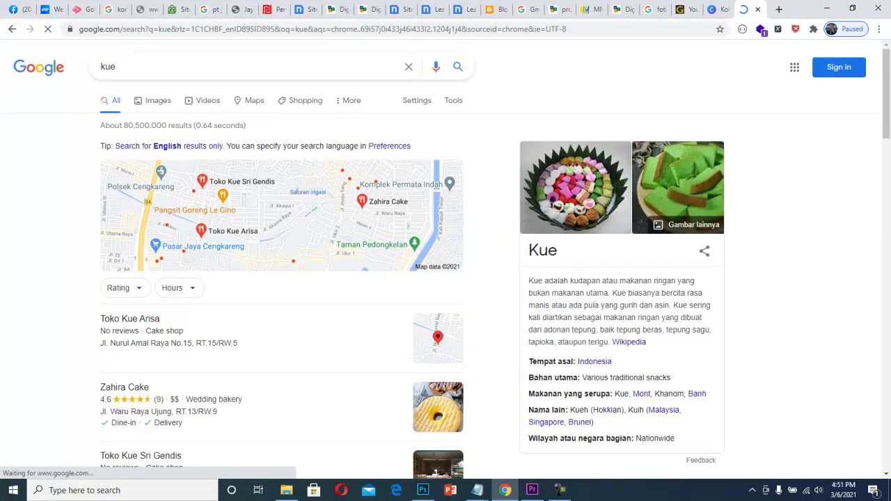
click(158, 101)
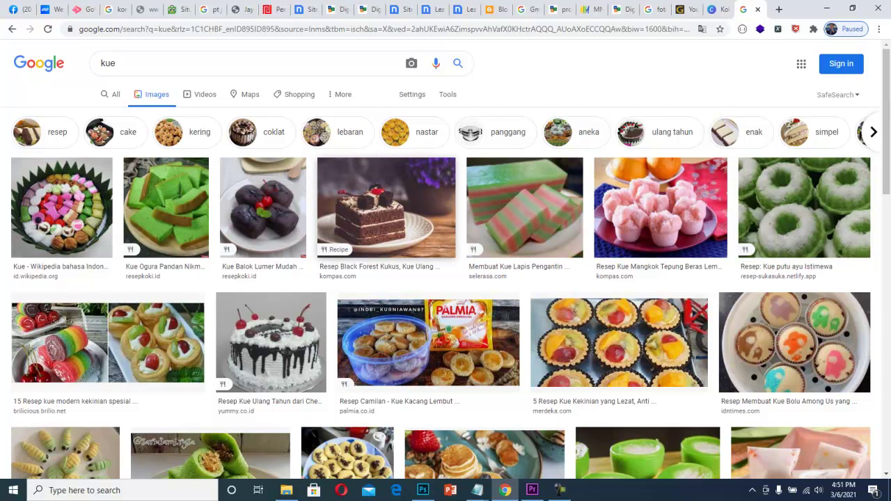
- Save the Black Forest cake slice image from the search results to the Desktop as 1
click(387, 208)
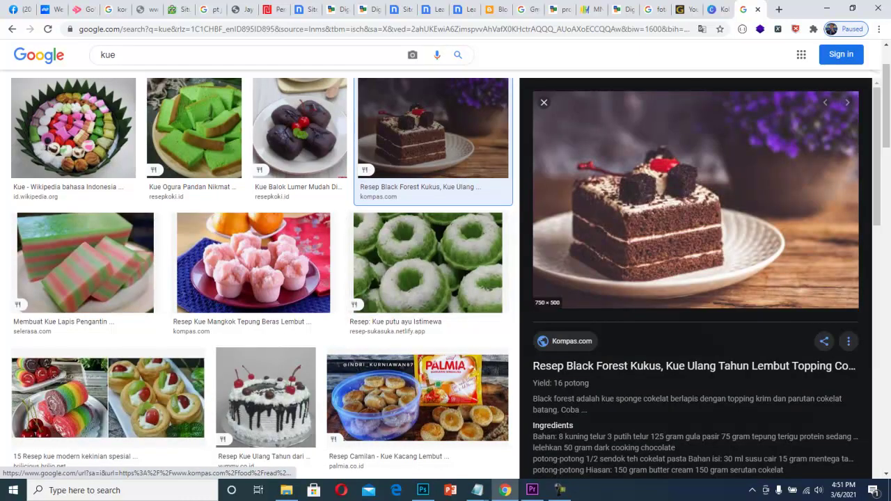
right_click(708, 202)
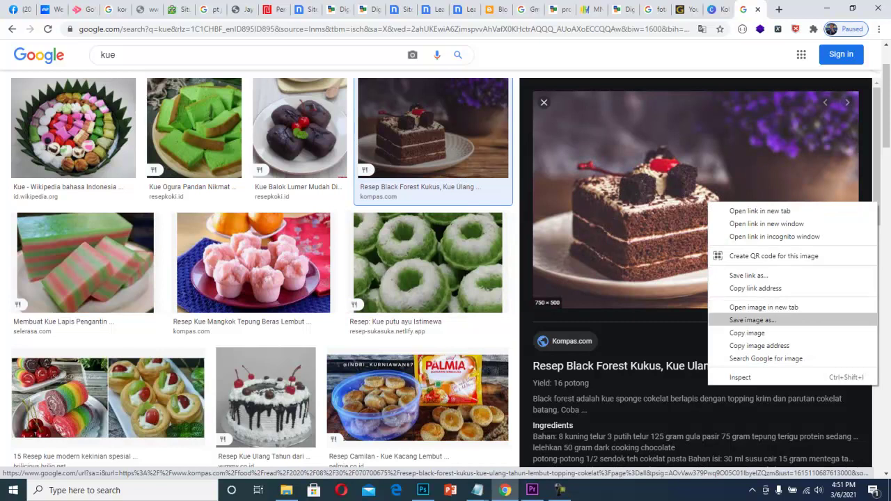
click(752, 320)
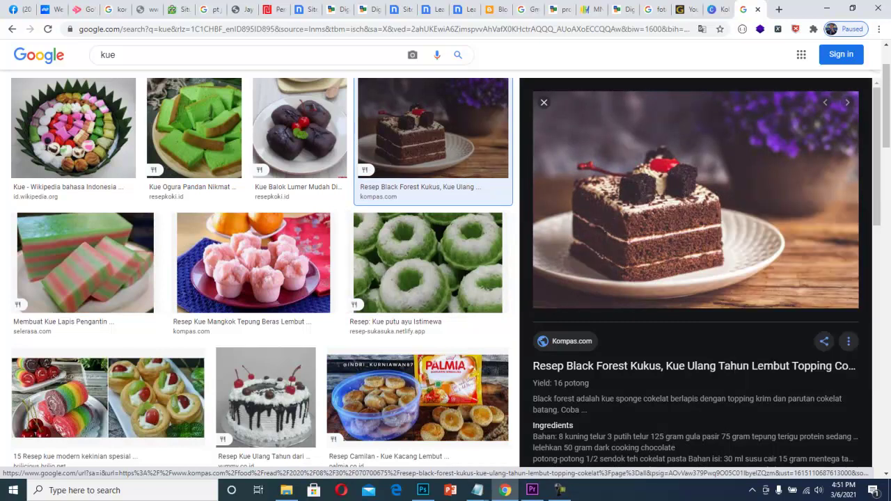
click(446, 180)
key(Tab)
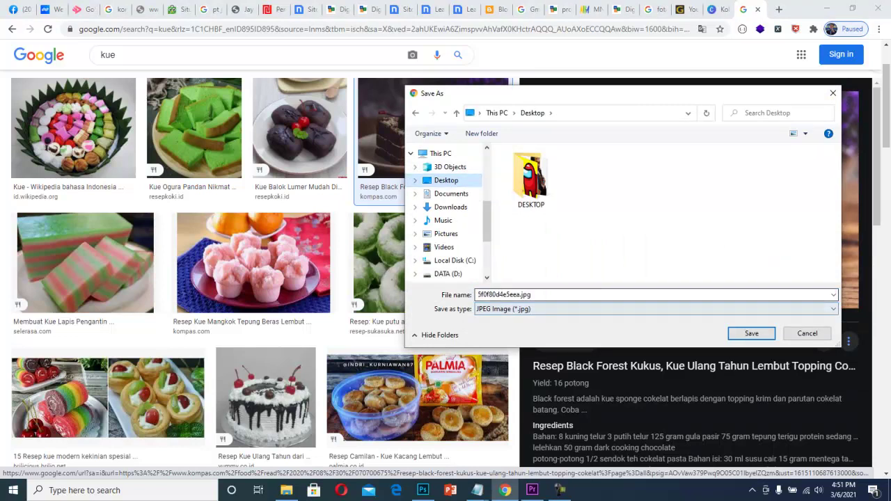
key(shift+Tab)
text(1)
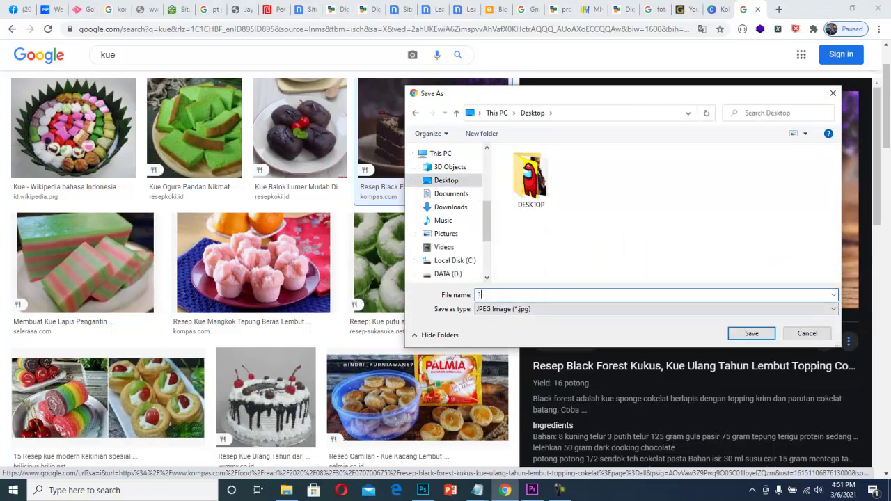
click(752, 334)
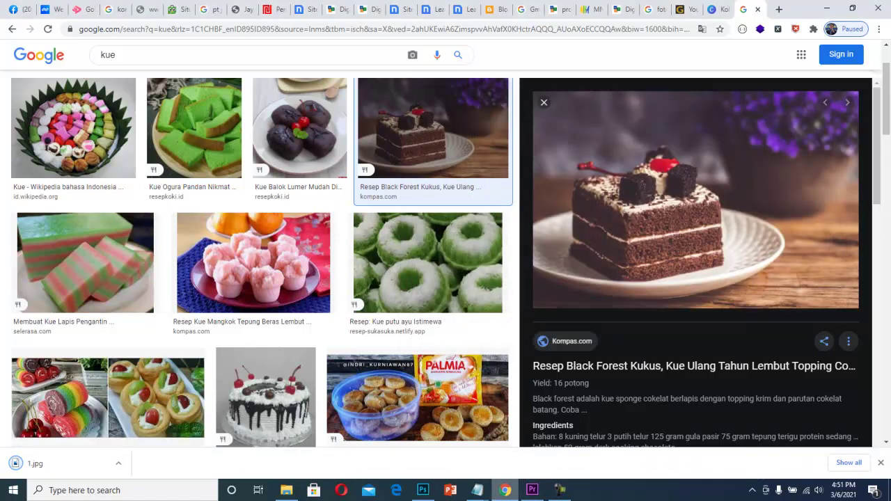
- Switch to Photoshop and open 1.jpg from the Desktop
click(423, 491)
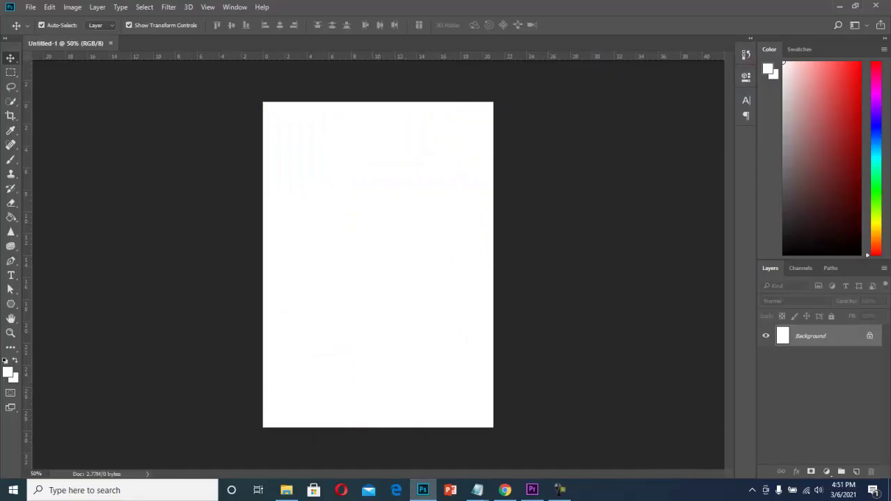
click(30, 7)
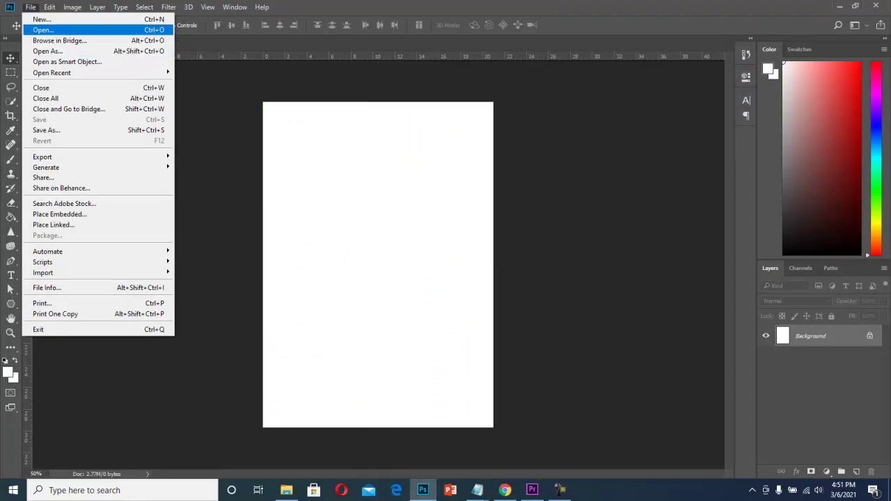
click(43, 30)
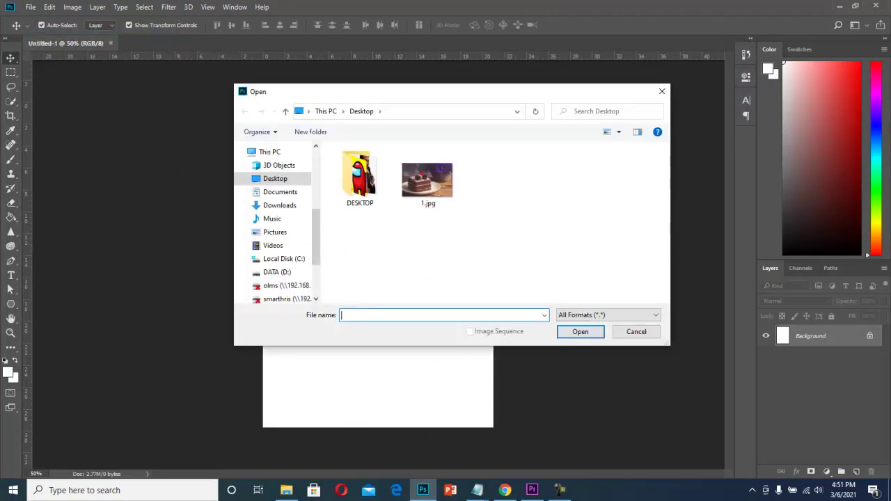
double_click(427, 179)
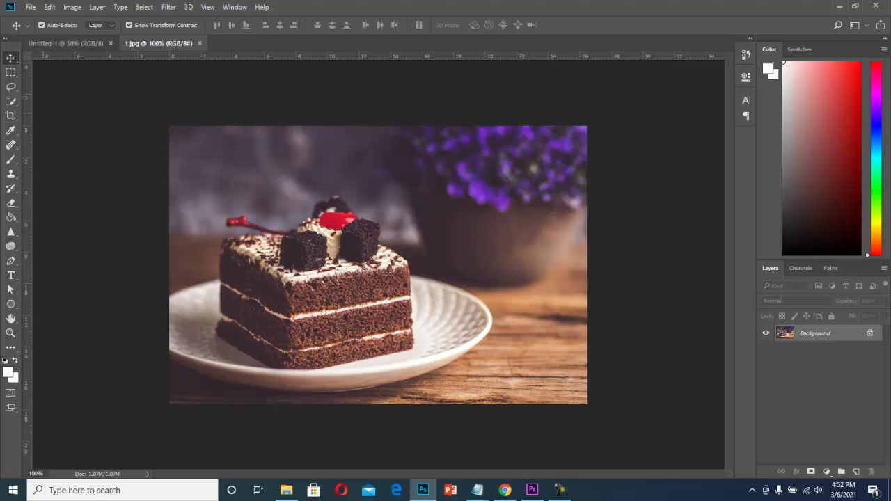
- Copy the cake slice photo into the middle of the Untitled-1 page with the Move tool
right_click(10, 58)
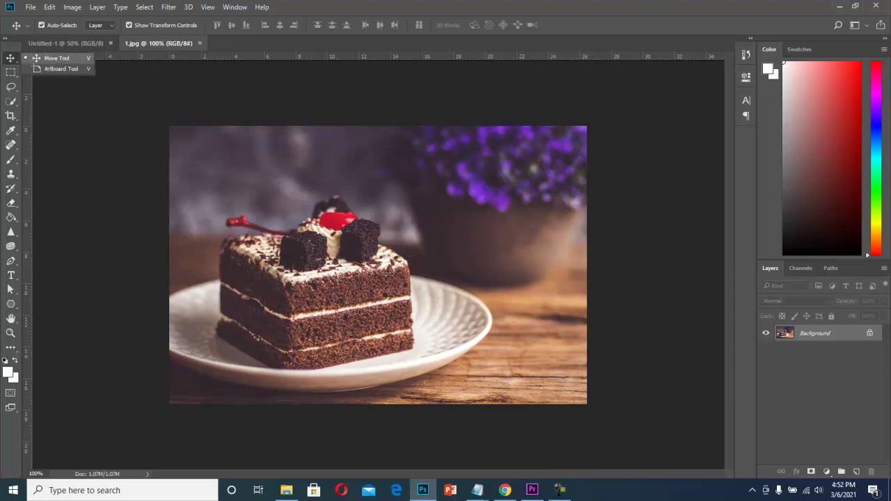
click(56, 58)
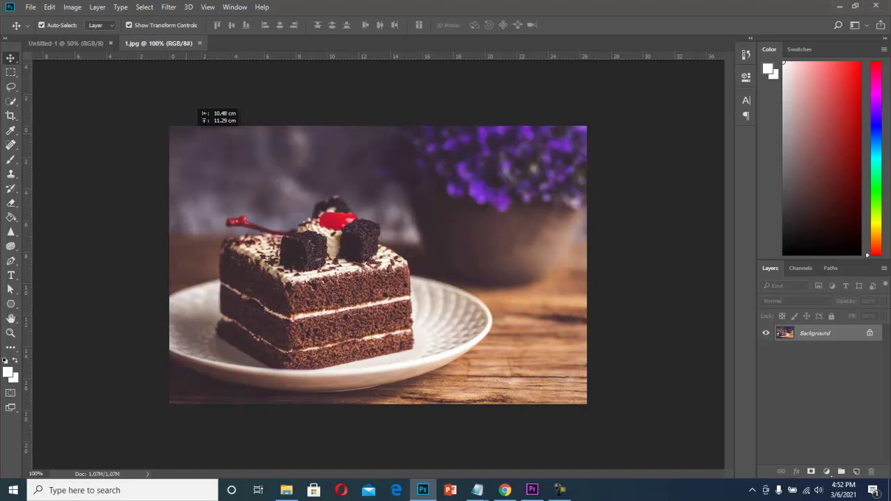
click(66, 43)
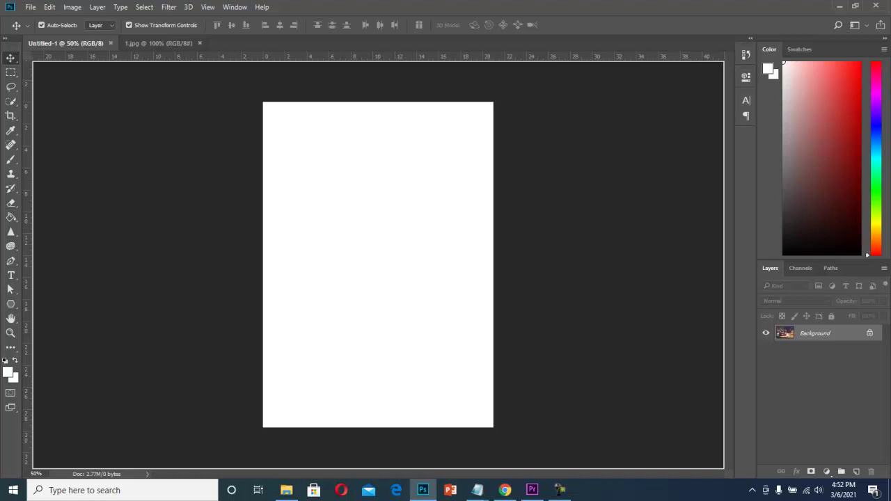
drag(65, 43, 374, 247)
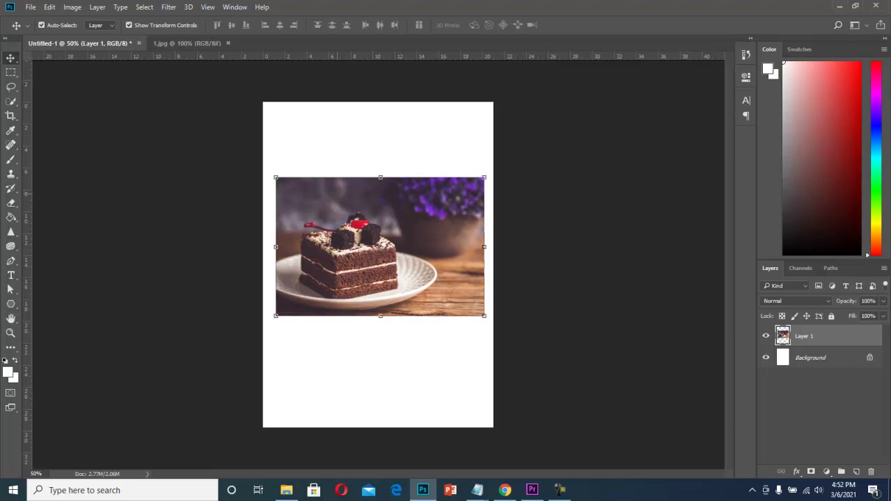
- Move the cake slice photo up near the page's upper edge and deselect its layer
drag(380, 182, 379, 172)
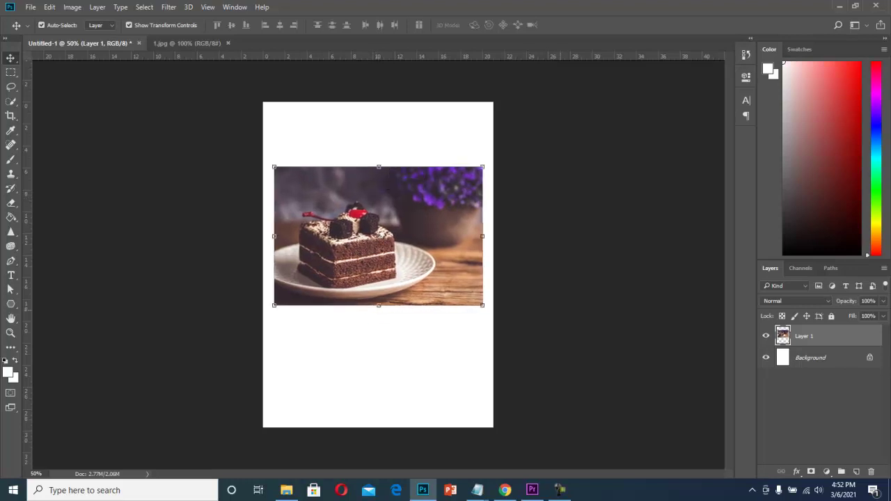
drag(448, 185, 457, 144)
click(519, 299)
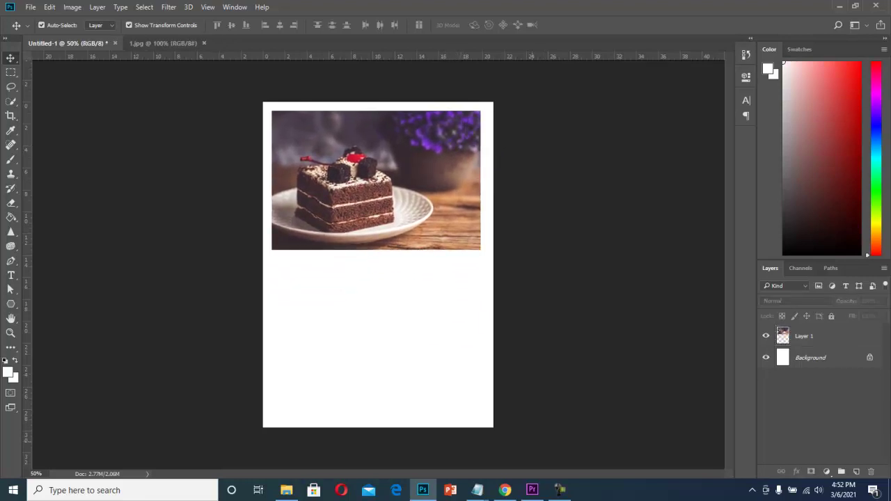
- Switch to Chrome and save the white birthday cake image with dripping chocolate to the Desktop as 2
click(505, 490)
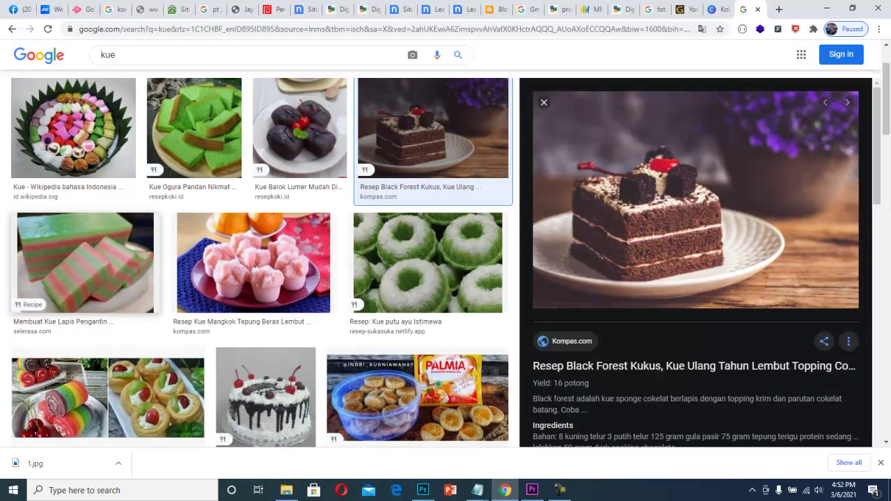
scroll(299, 174, up, 1)
click(296, 156)
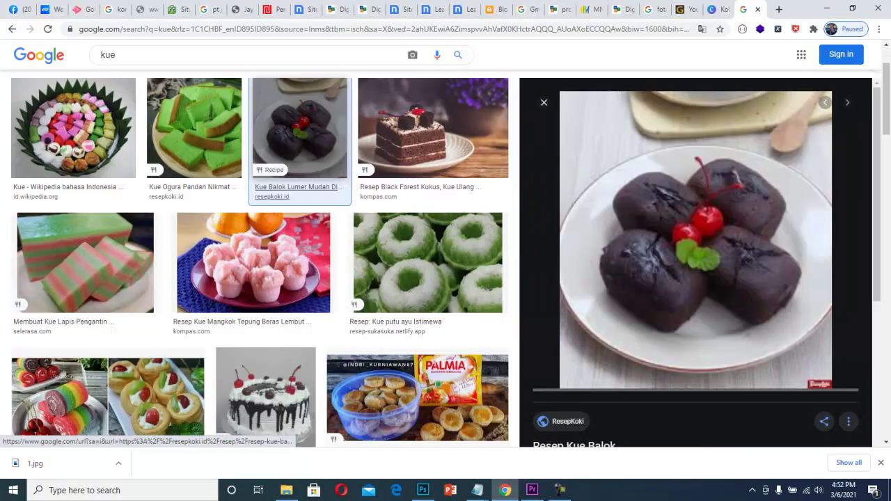
scroll(254, 265, down, 2)
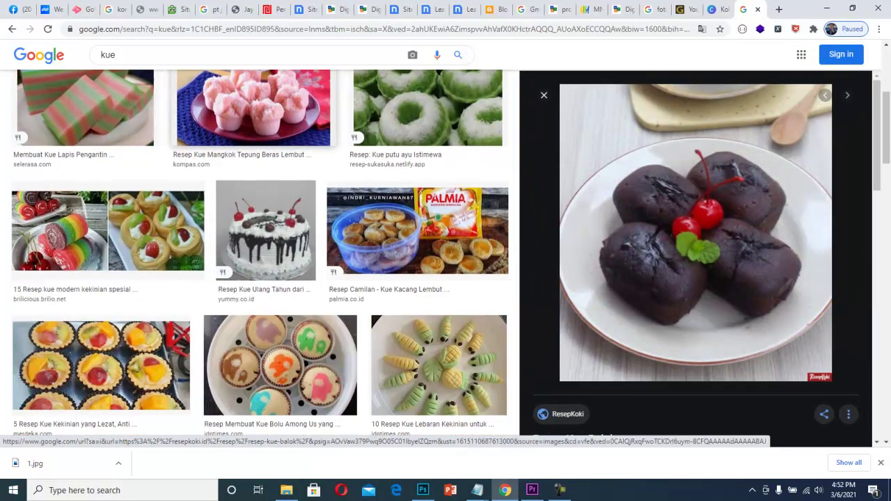
click(266, 244)
right_click(703, 238)
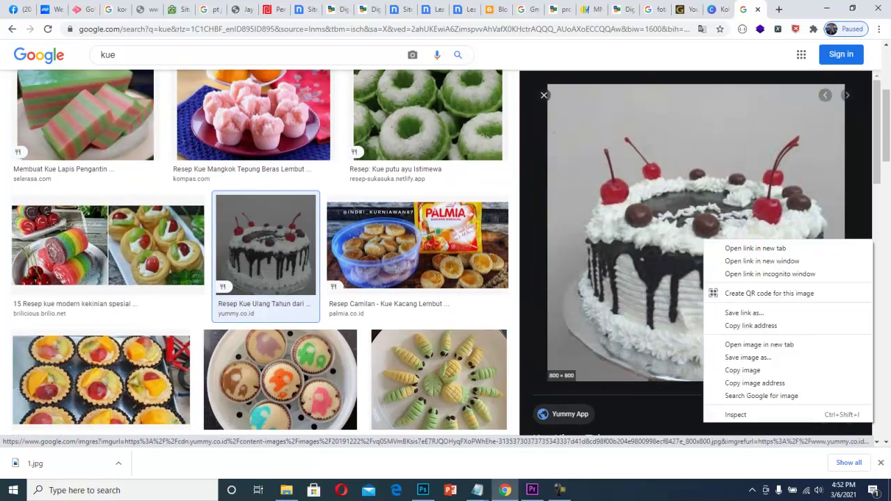
click(748, 357)
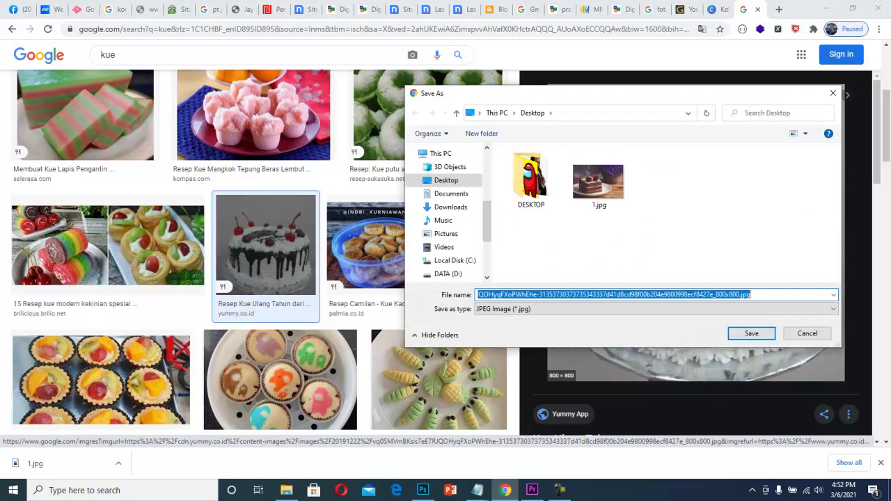
text(2)
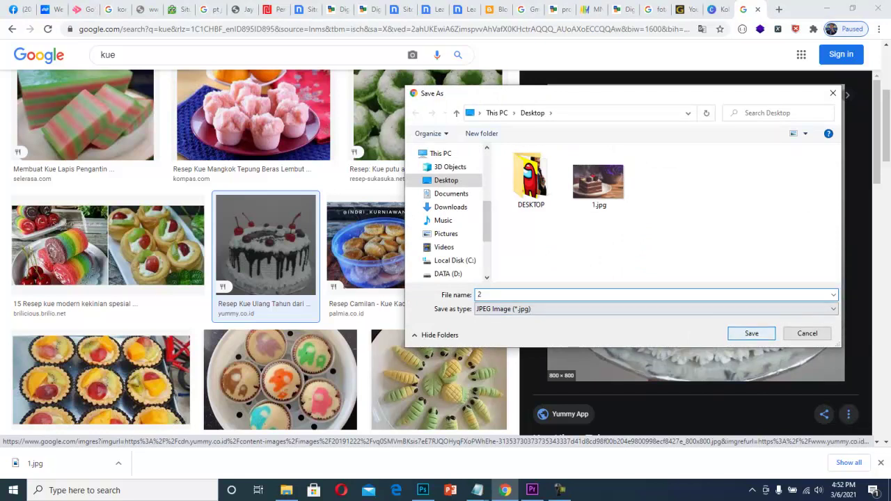
key(Return)
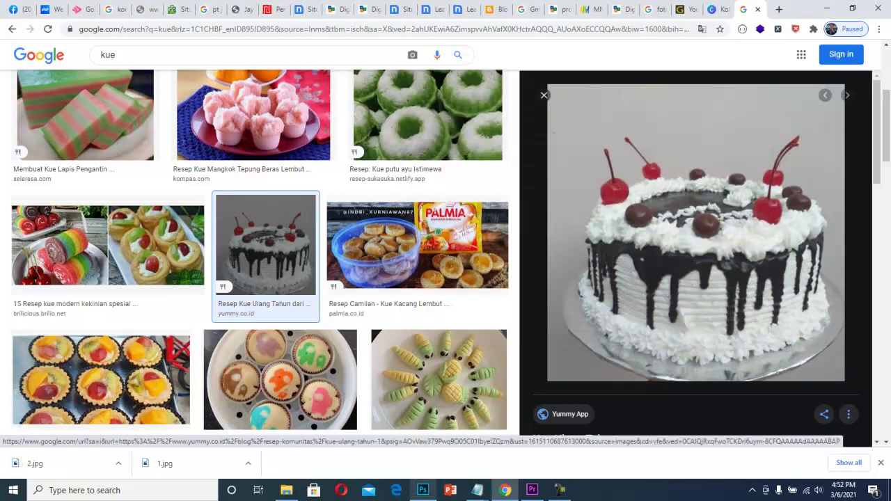
- Switch to Photoshop and open 2.jpg from the Desktop
click(422, 490)
key(alt+f)
key(Down)
key(Return)
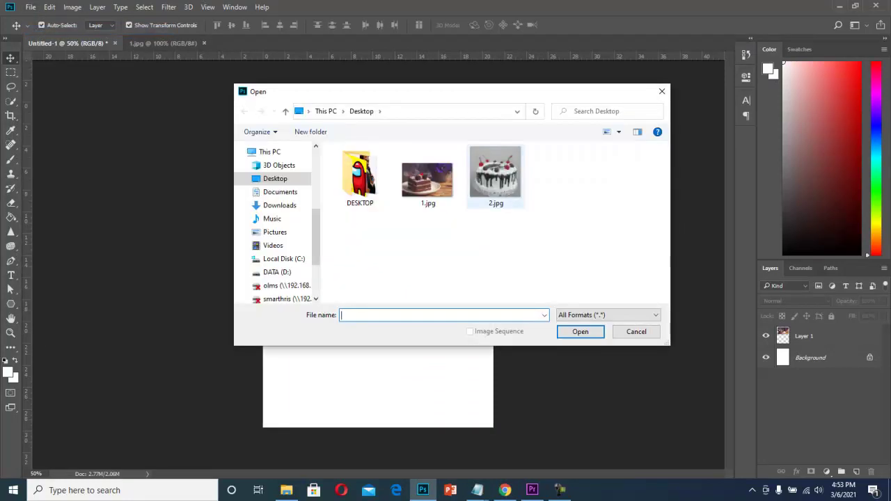
double_click(495, 174)
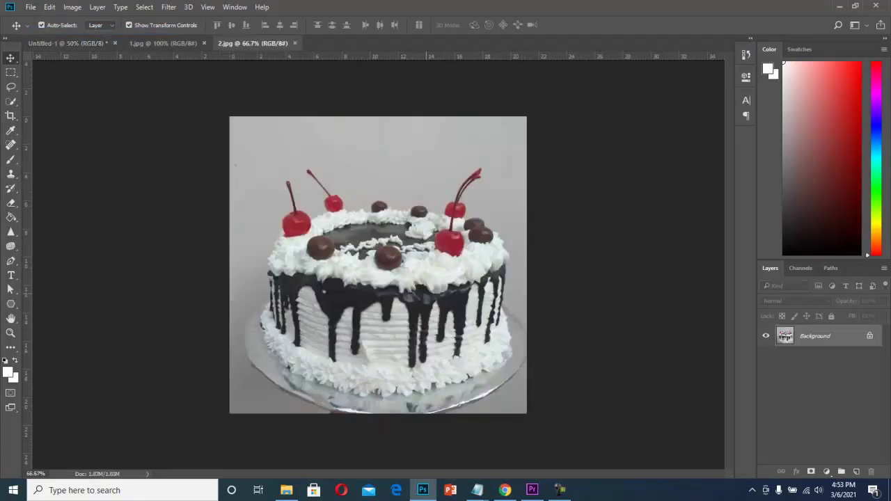
- Copy the birthday cake photo into the lower part of the Untitled-1 page
drag(66, 43, 381, 214)
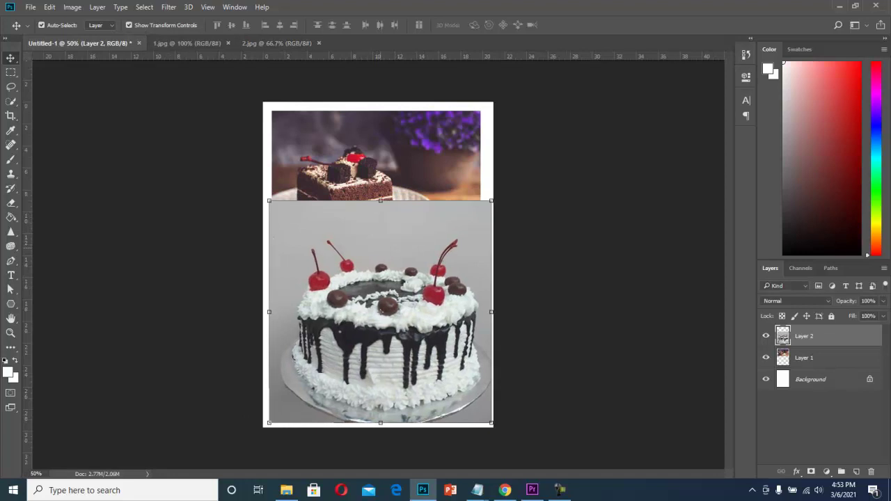
key(ctrl+alt+a)
key(ctrl+z)
key(ctrl+z)
key(ctrl+z)
- Scale the birthday cake photo proportionally to 72% and align its left edge just below the cake slice photo
click(376, 153)
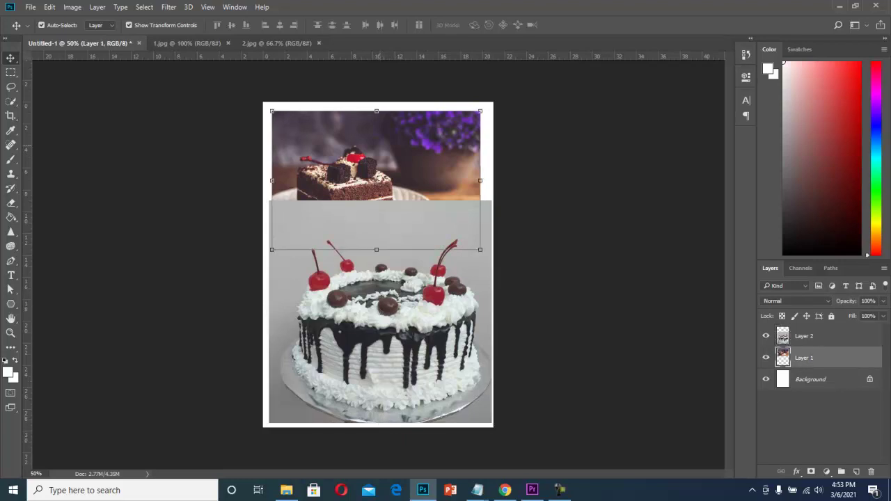
click(381, 314)
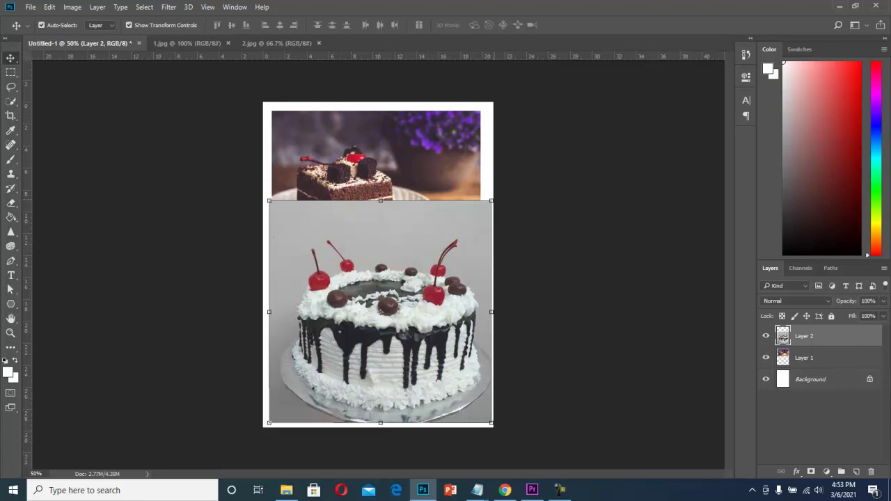
key(ctrl+t)
drag(492, 201, 485, 234)
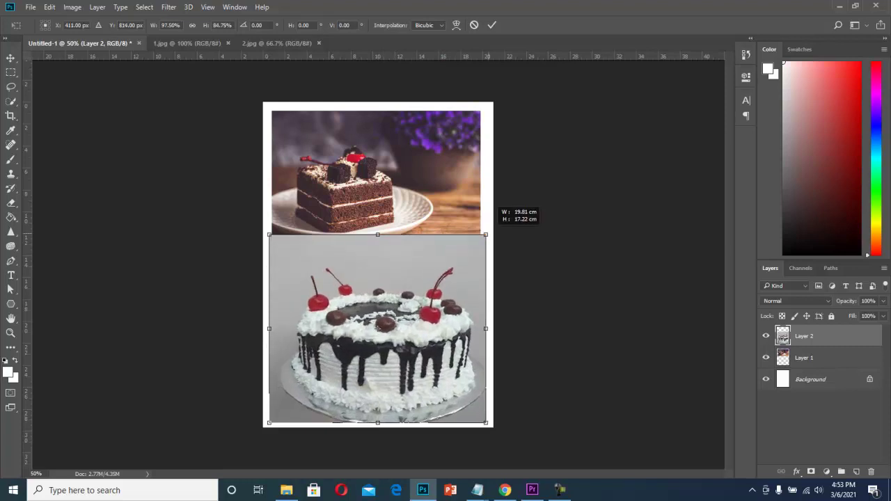
drag(486, 234, 430, 263)
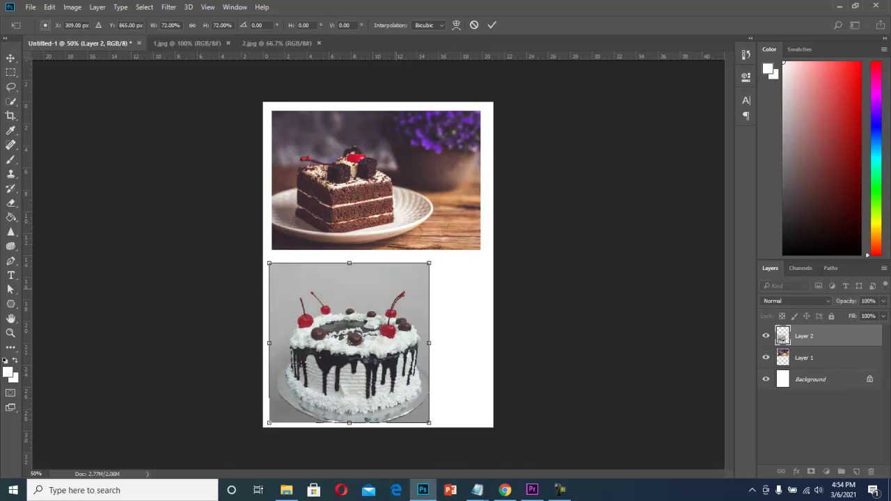
key(Return)
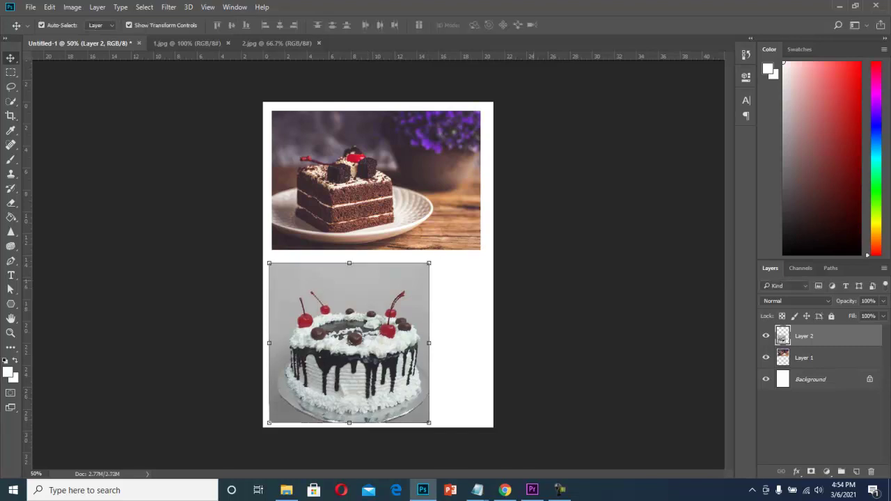
drag(374, 288, 377, 284)
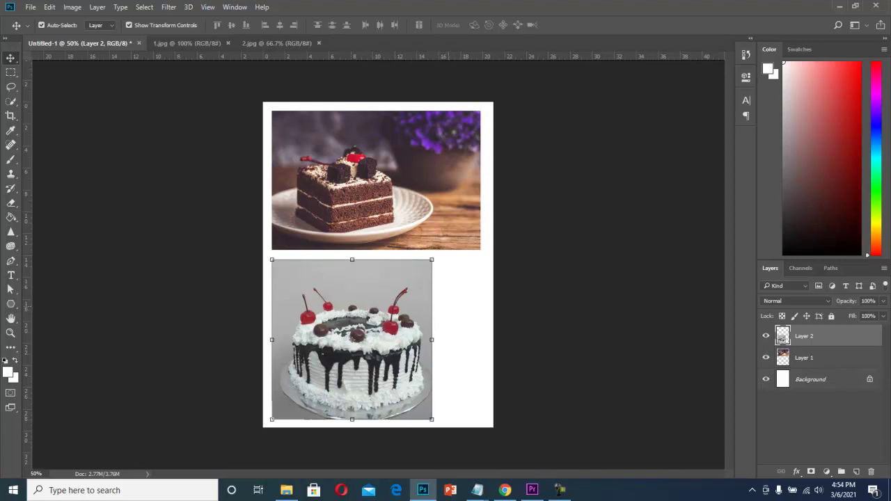
- Move the cake slice photo down over the birthday cake, stack Layer 1 above Layer 2, and select Layer 2
click(818, 424)
click(783, 337)
drag(456, 162, 450, 199)
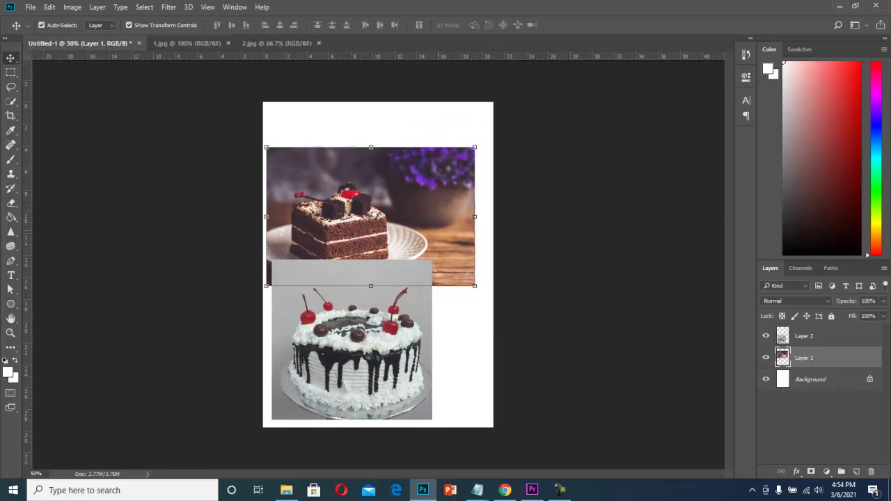
drag(811, 358, 812, 336)
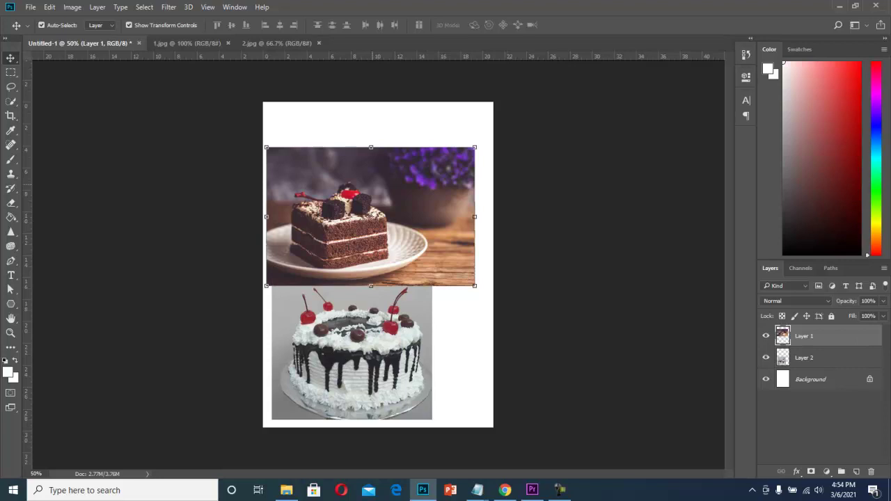
click(811, 358)
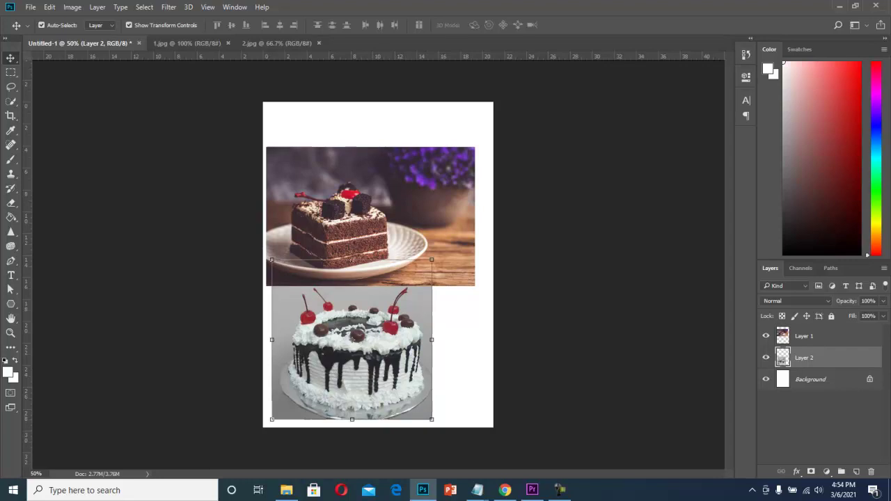
- Stack Layer 2 above Layer 1 and move the birthday cake photo slightly up so its left edge aligns with the cake slice photo
click(805, 336)
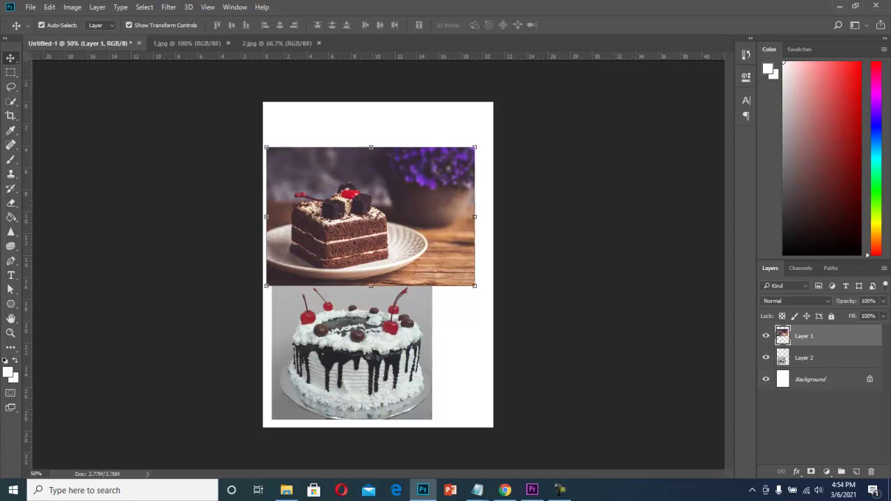
click(805, 358)
drag(805, 358, 805, 335)
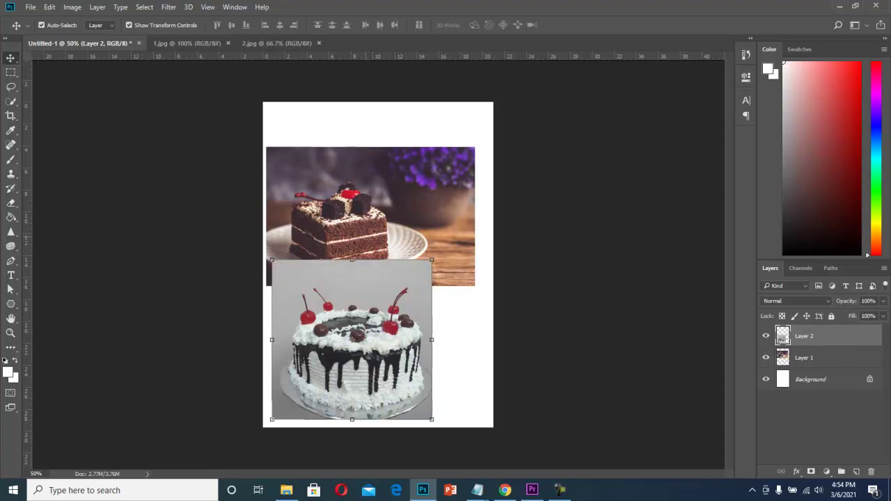
click(530, 201)
mouse_move(411, 268)
mouse_down()
mouse_move(430, 270)
mouse_move(404, 263)
mouse_up()
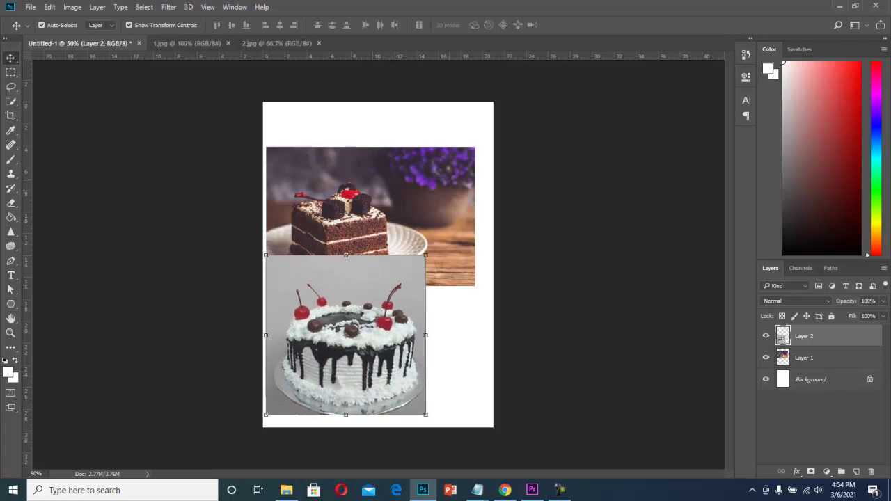
- Shrink the cake slice photo proportionally to about half the page width and place it in the page's upper-left corner
click(450, 180)
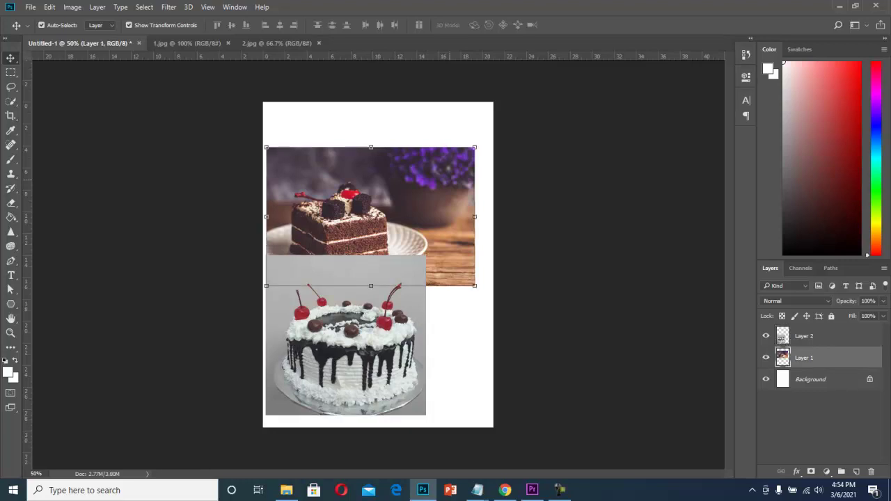
drag(431, 180, 431, 146)
drag(475, 115, 382, 176)
drag(340, 216, 343, 155)
key(Return)
- Move the birthday cake photo beside the cake slice photo and shrink it proportionally to the same height
click(354, 333)
drag(317, 313, 439, 171)
drag(548, 273, 465, 192)
key(Return)
- Select both cake photos, enlarge them together to nearly the page width, and move them up near the top edge
click(332, 133)
shift+click(426, 153)
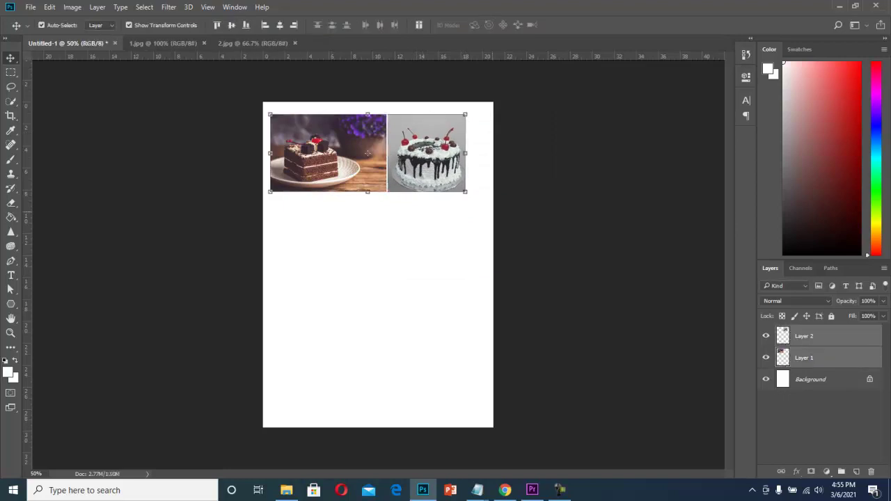
drag(466, 191, 486, 200)
key(Return)
drag(379, 158, 378, 152)
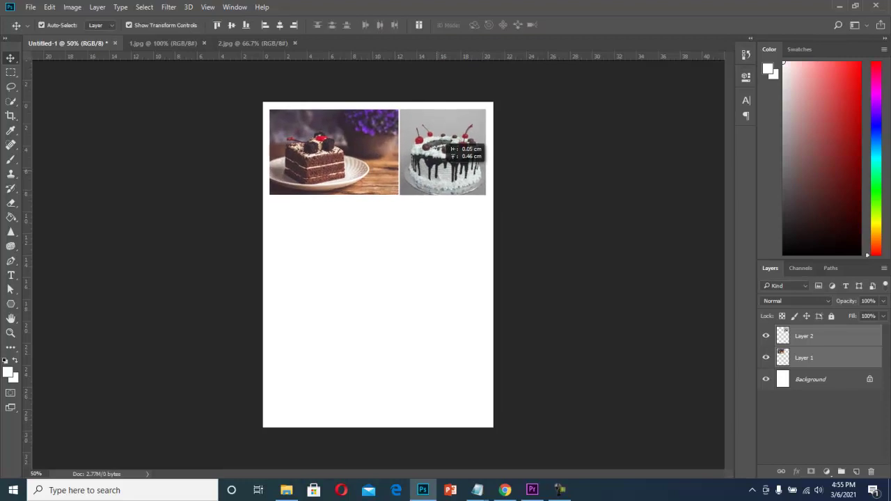
click(209, 209)
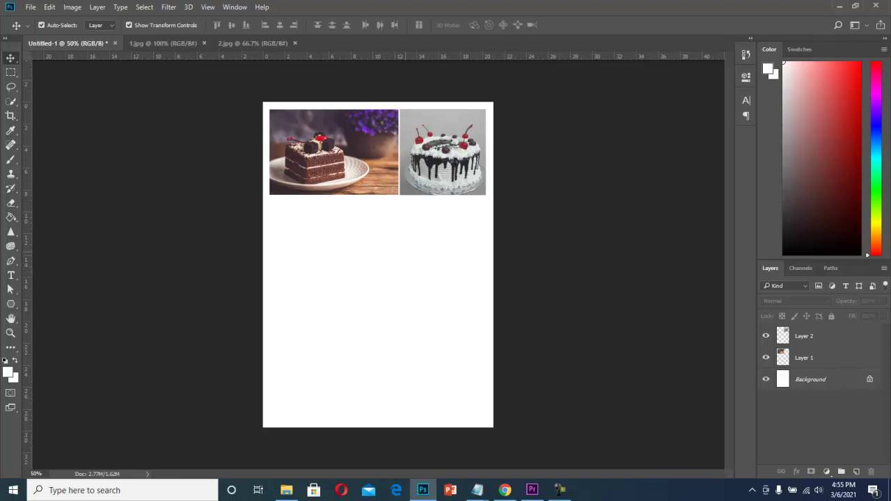
- Add the text KUE ULTAH below the cake photos and colour it red, ff0000
click(11, 275)
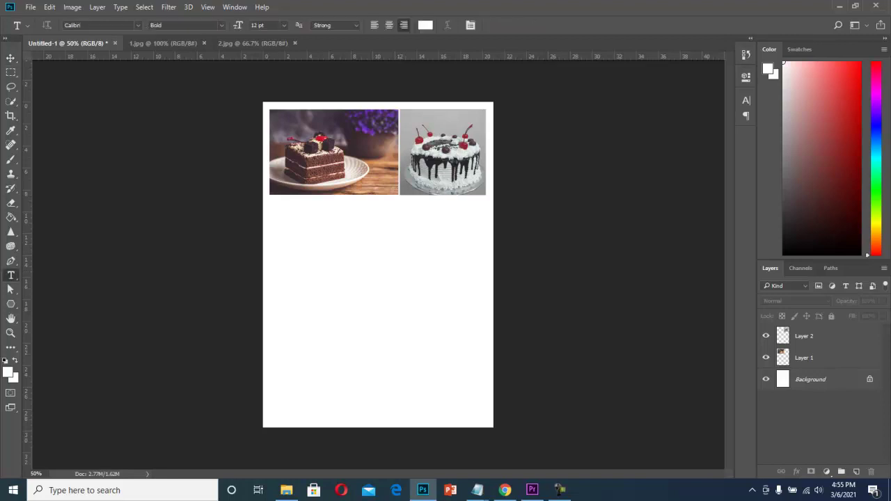
key(Escape)
click(294, 234)
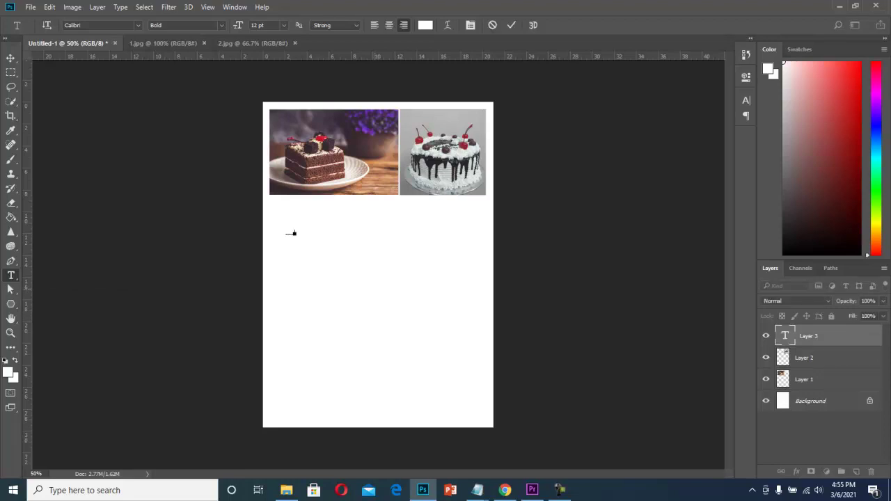
key(ctrl+a)
click(425, 25)
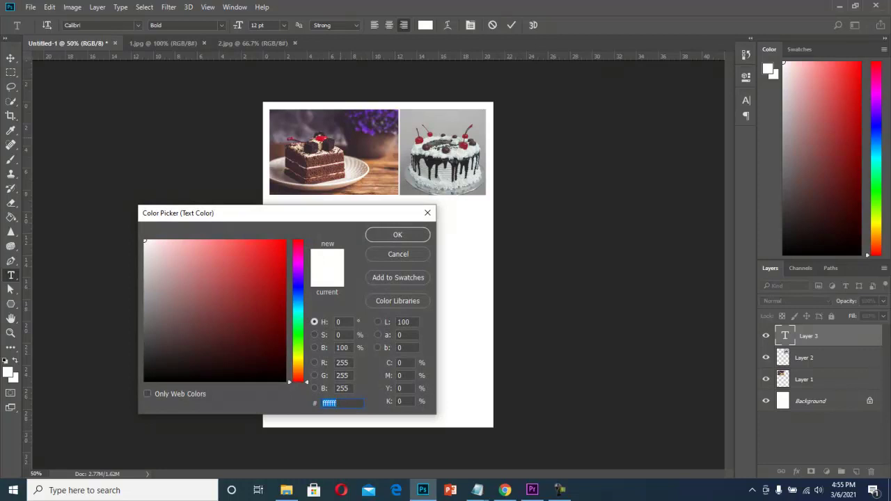
text(ff0000)
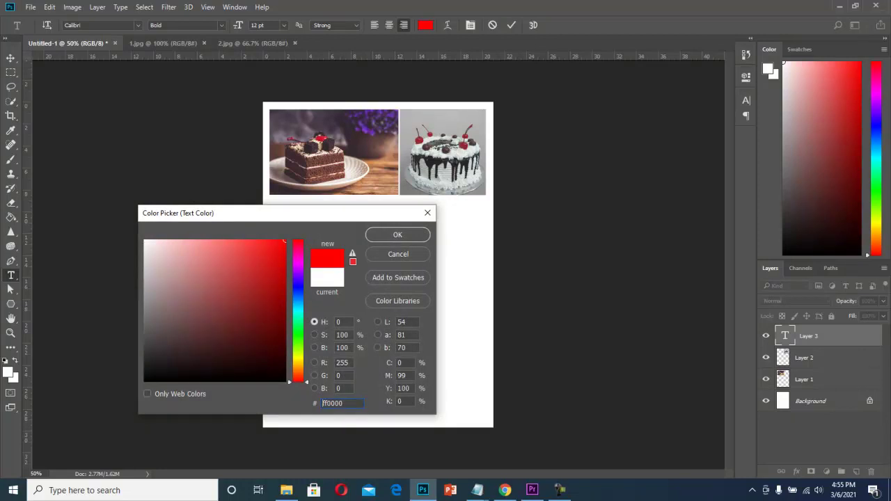
click(397, 234)
key(ctrl+Return)
key(v)
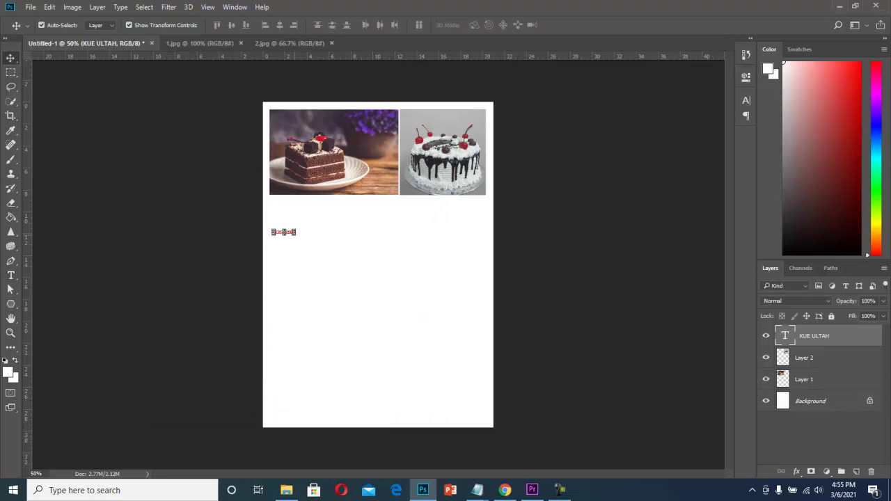
- Scale the KUE ULTAH text proportionally to about 816% and centre it just below the cake photos
key(ctrl+t)
drag(296, 235, 460, 288)
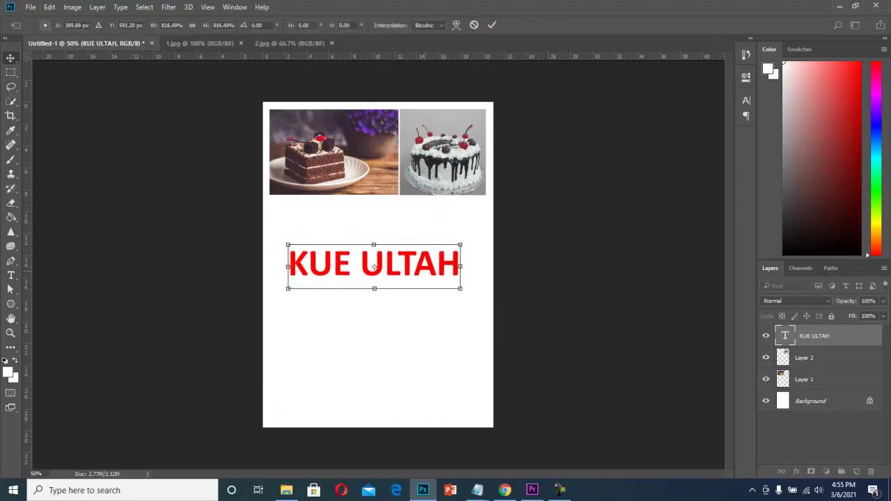
key(Return)
drag(374, 267, 377, 220)
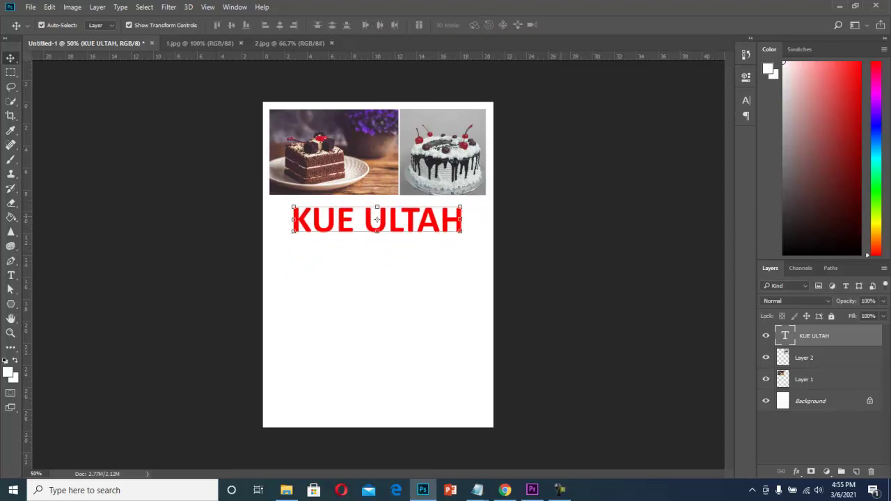
click(543, 224)
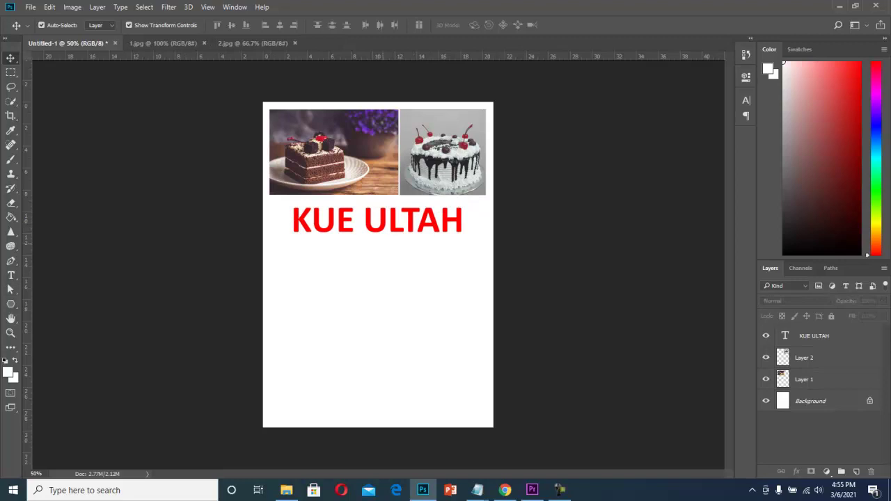
- Recolour only the word ULTAH in the heading to light brown
click(10, 275)
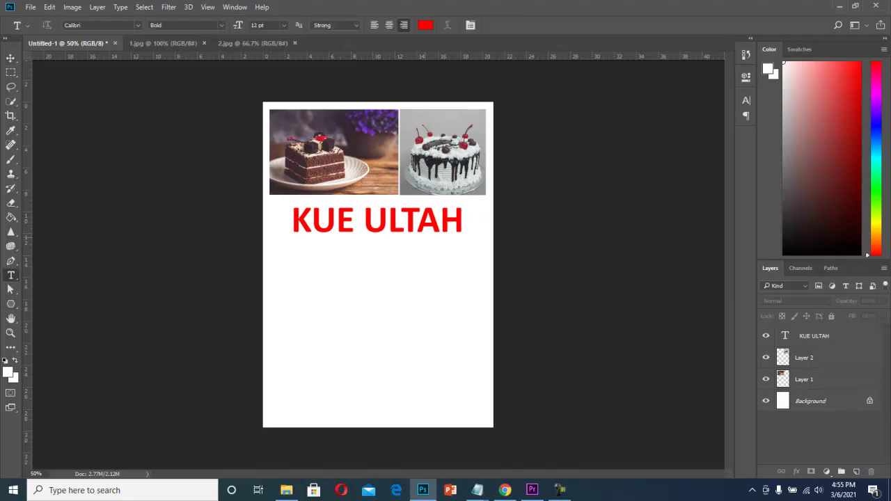
drag(364, 222, 465, 221)
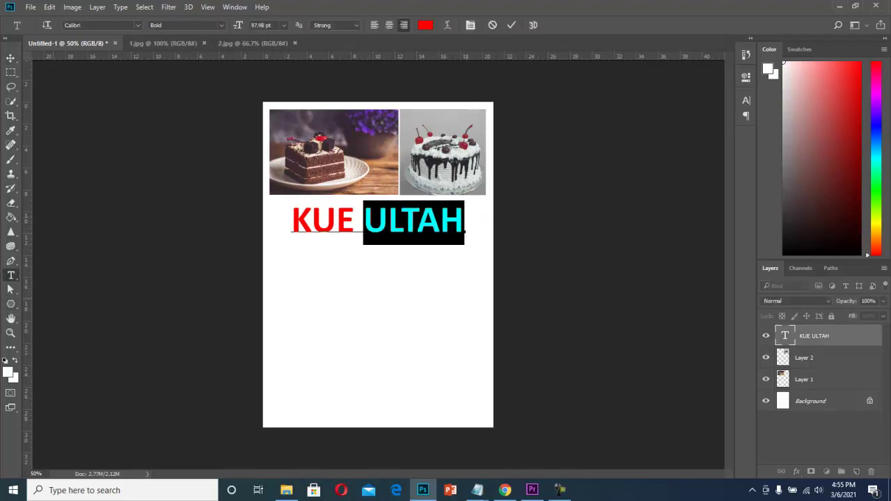
click(424, 25)
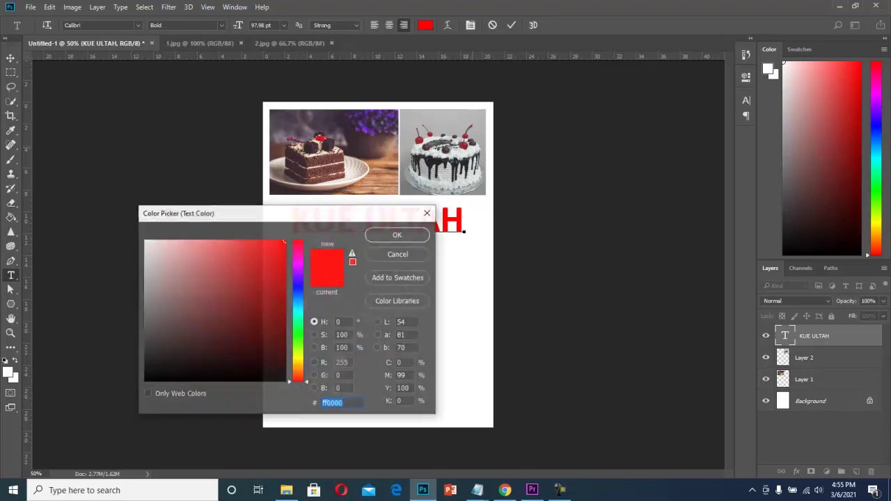
text(bd805b)
click(218, 283)
click(398, 235)
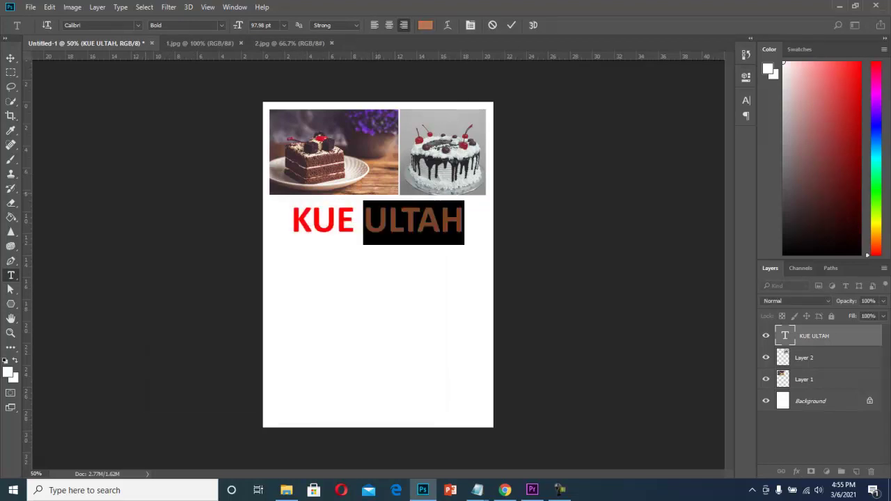
click(10, 58)
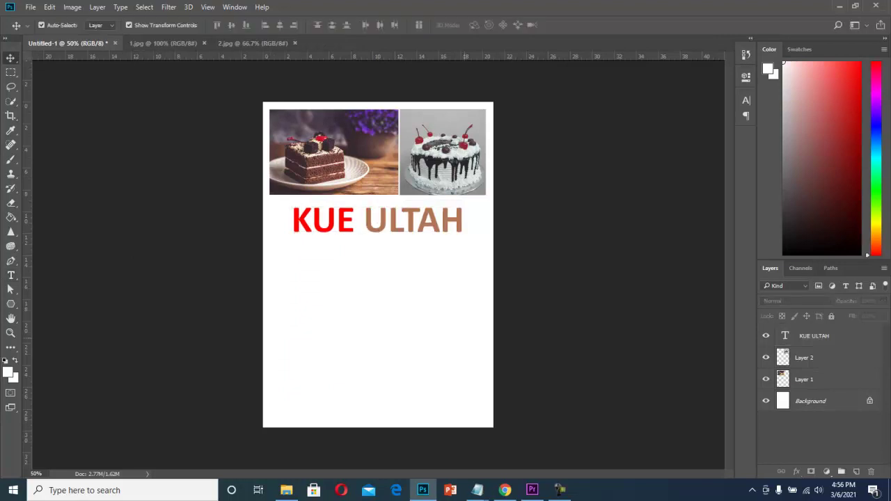
- Stack the KUE ULTAH text layer between Layer 2 and Layer 1 and move the text over the cake photos
mouse_move(390, 217)
mouse_down()
mouse_move(396, 242)
mouse_move(391, 231)
mouse_move(385, 264)
mouse_move(394, 225)
mouse_move(379, 224)
mouse_up()
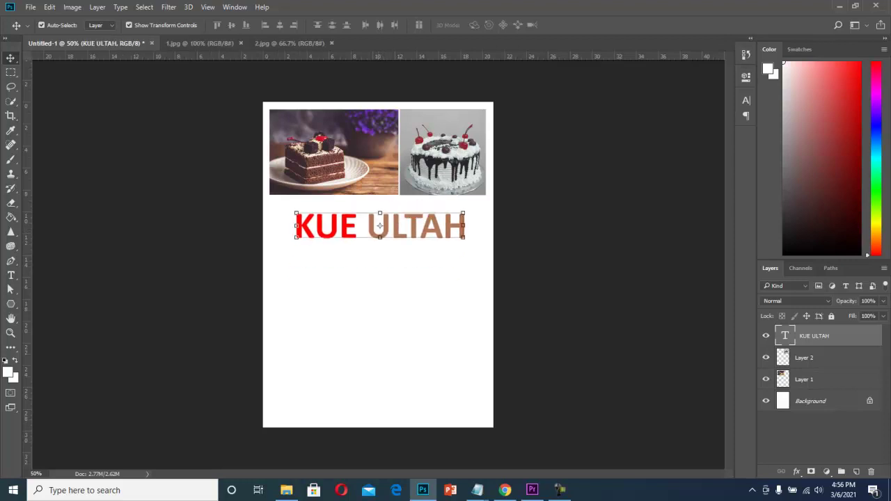
key(ctrl+bracketleft)
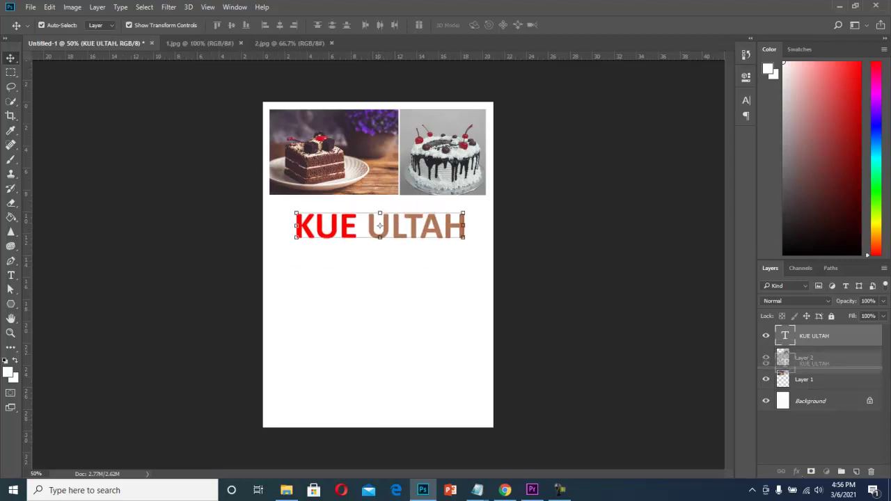
drag(379, 225, 388, 171)
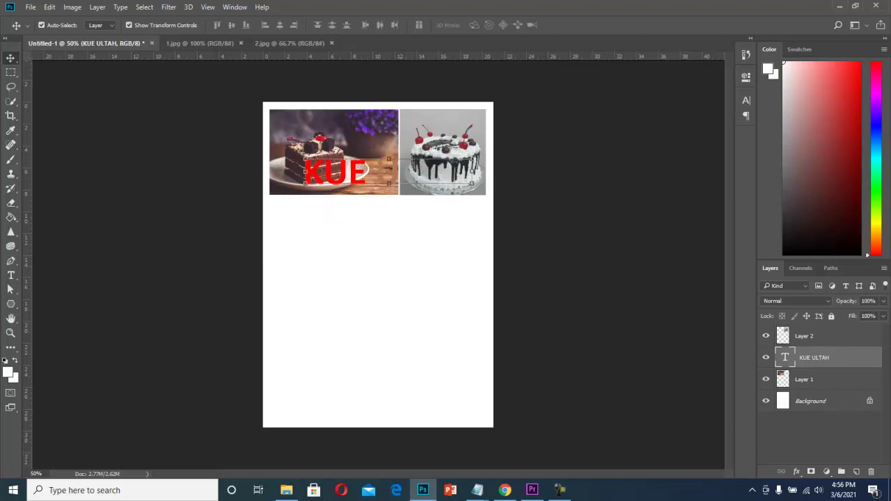
- Stack the KUE ULTAH text layer above Layer 2 and move the text to the upper part of the cake photos
click(804, 336)
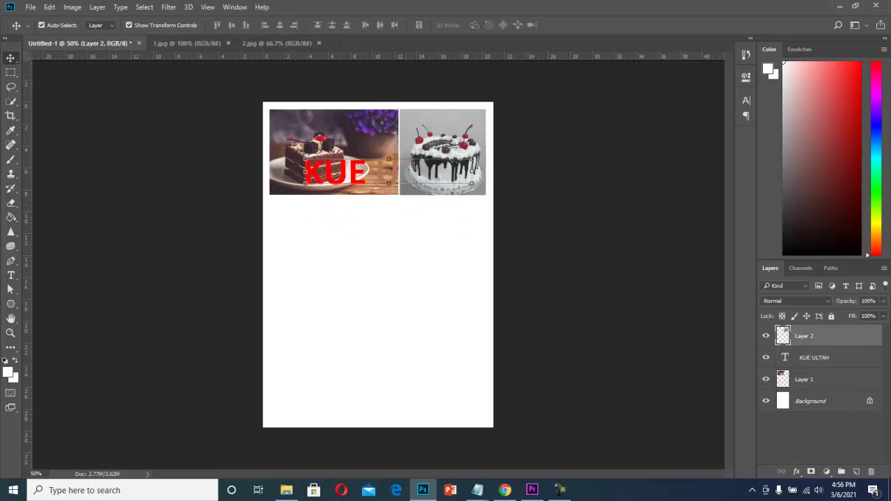
click(814, 357)
drag(815, 357, 814, 337)
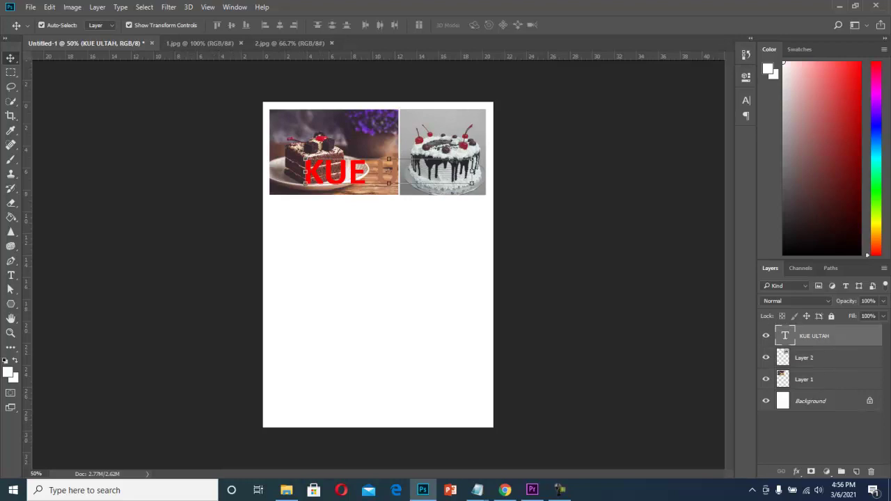
drag(390, 161, 409, 108)
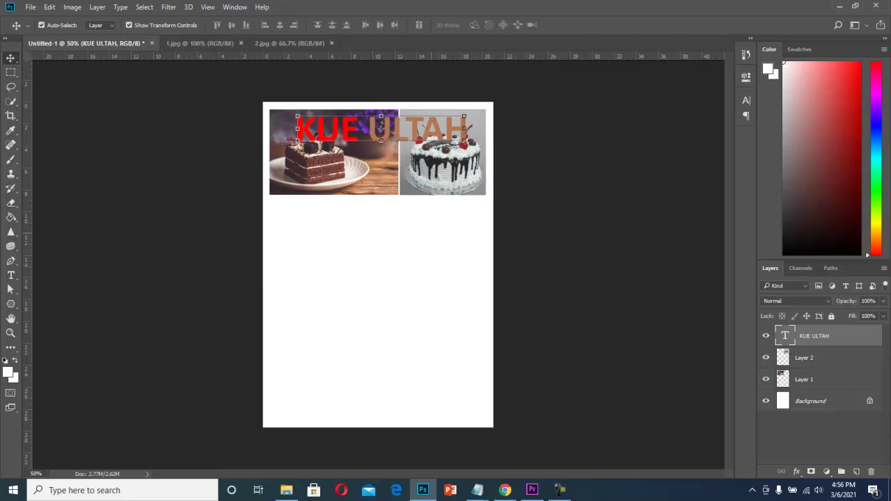
mouse_move(456, 239)
mouse_down()
mouse_move(412, 193)
mouse_move(446, 230)
mouse_up()
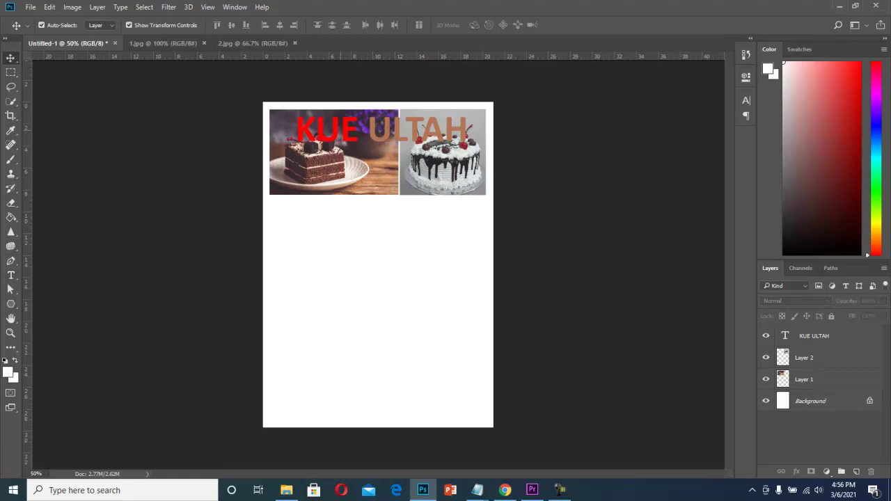
- Add a Stroke layer effect to the KUE ULTAH text and set its colour to white, ffffff
key(alt+period)
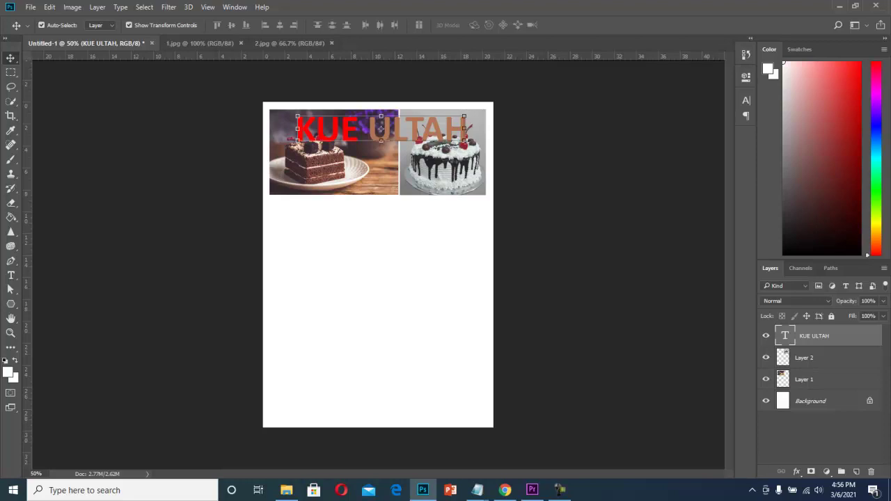
click(796, 471)
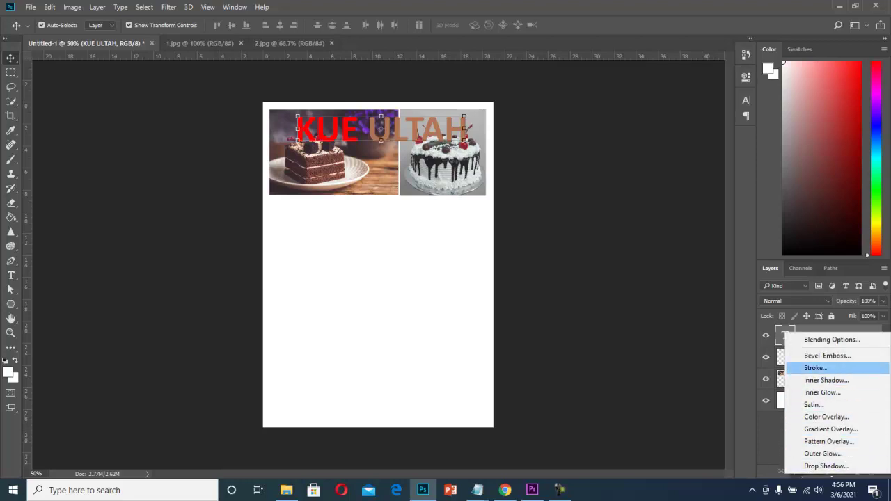
click(816, 368)
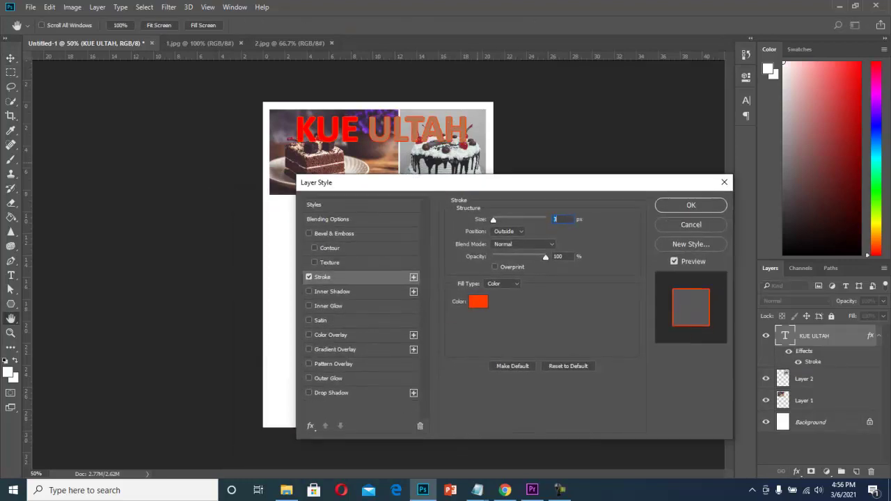
click(479, 301)
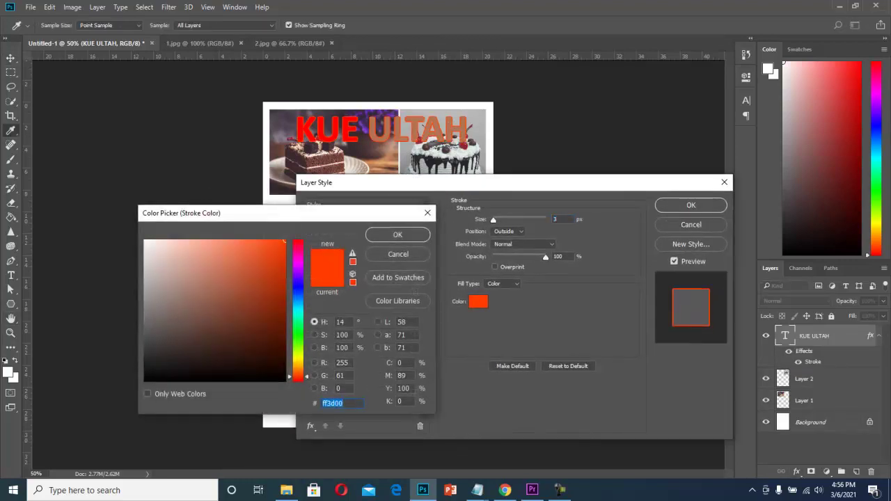
click(164, 249)
drag(163, 249, 144, 240)
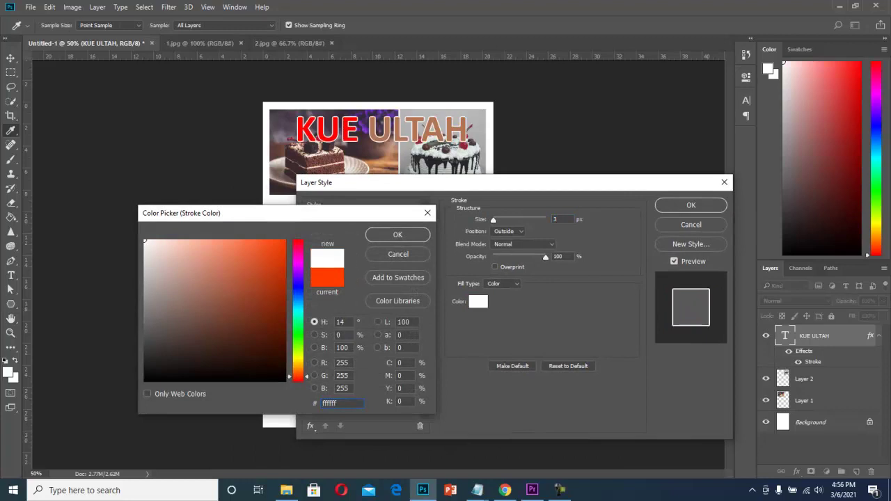
click(397, 235)
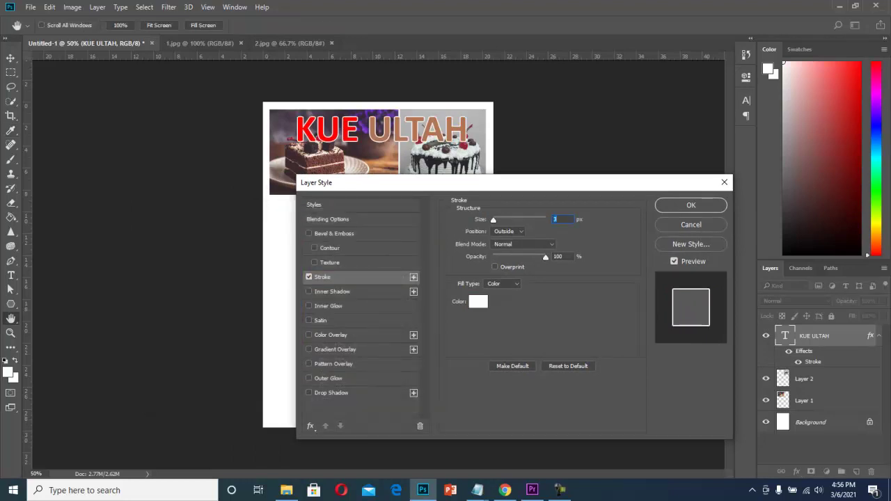
- Set the text's stroke size to 6 px, keeping the heading visible beside the dialog
drag(425, 182, 415, 200)
key(Up)
key(Up)
key(Up)
key(Up)
key(Up)
key(Up)
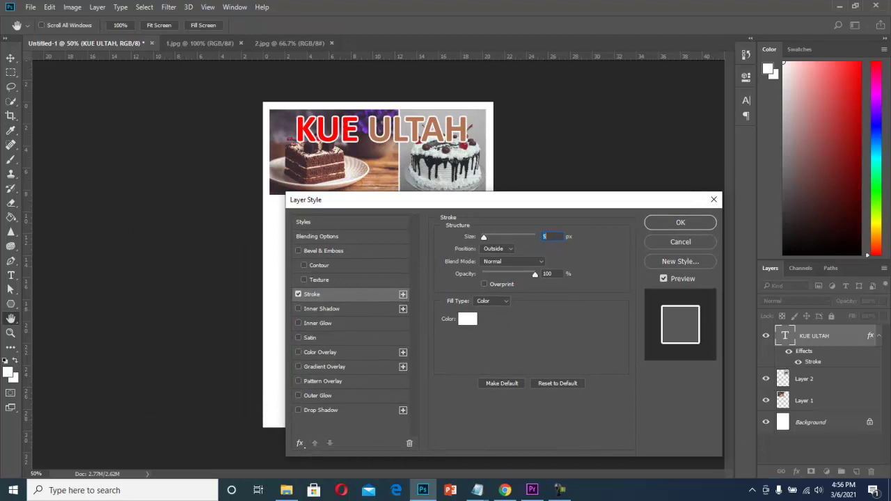
key(Down)
key(Down)
key(Down)
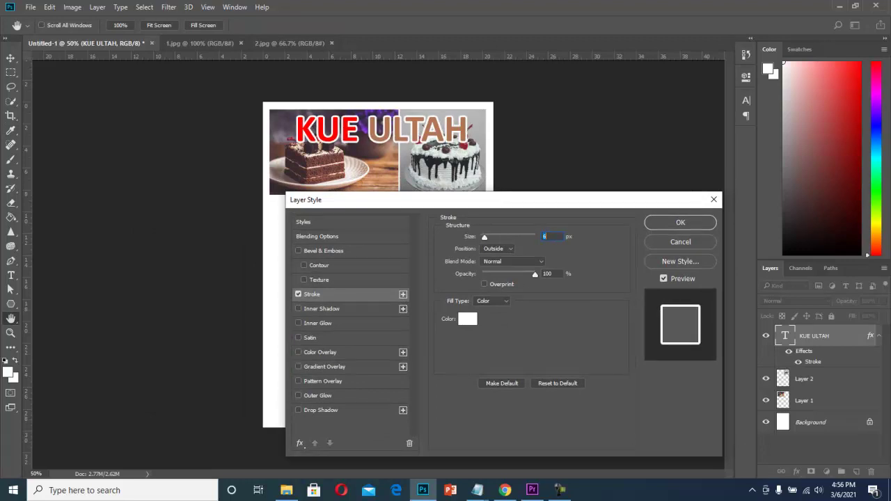
- Apply the stroke effect and move the KUE ULTAH text down onto the lower edge of the cake photos
key(Return)
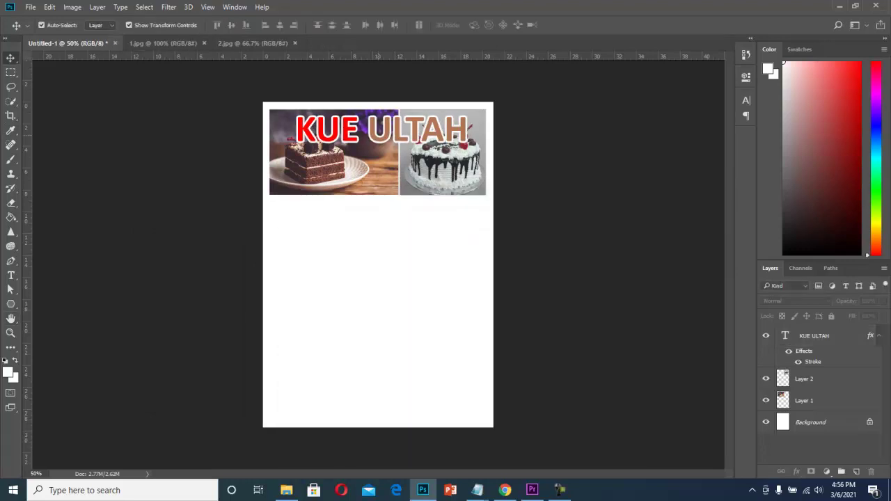
drag(400, 113, 400, 179)
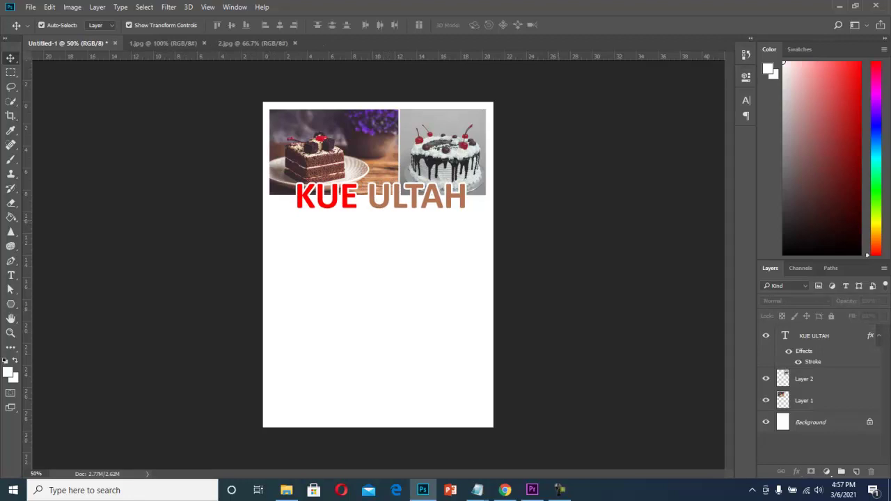
- Duplicate the chocolate cake photo below the originals and enlarge the copy to the combined width of the two upper photos
click(347, 150)
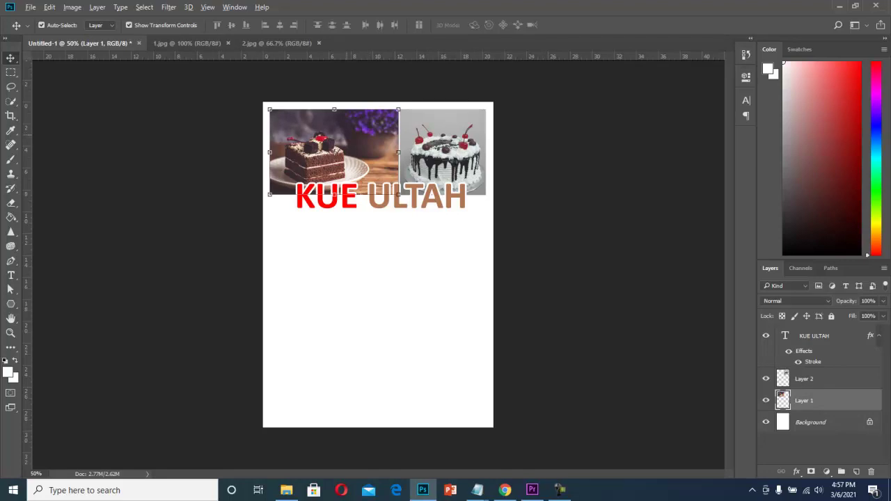
drag(356, 124, 358, 230)
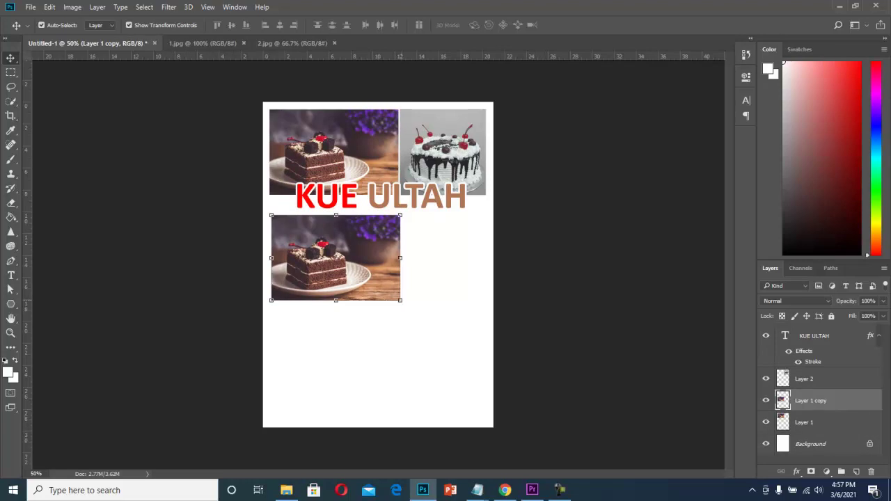
drag(401, 300, 486, 358)
drag(428, 318, 426, 300)
key(Return)
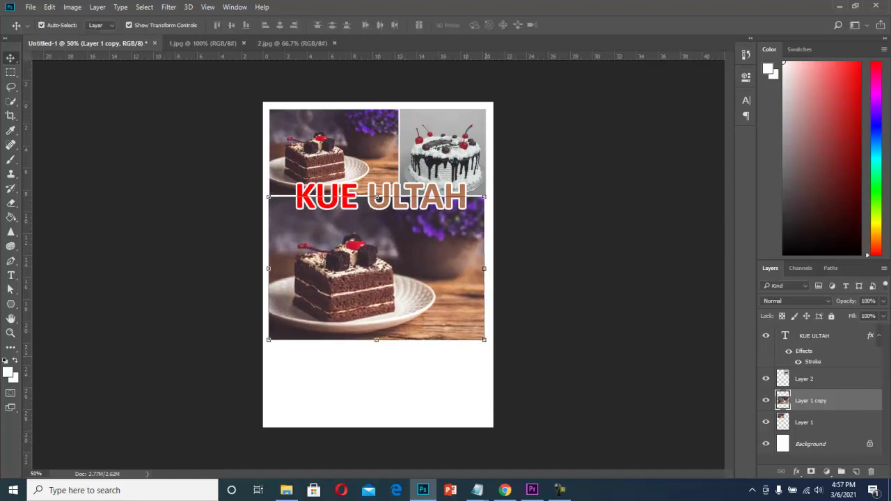
- Nudge the enlarged cake photo slightly right to line up with the photos above, then deselect it
click(439, 297)
key(Right)
key(Right)
key(Right)
key(Right)
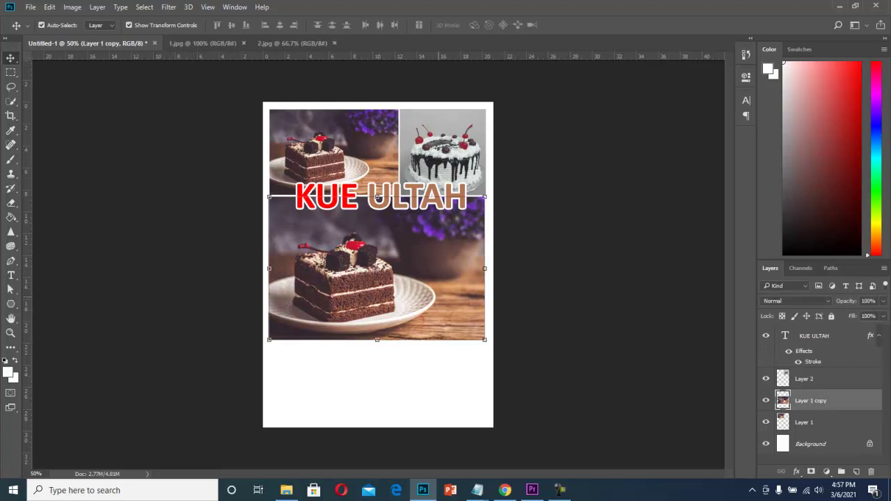
click(573, 298)
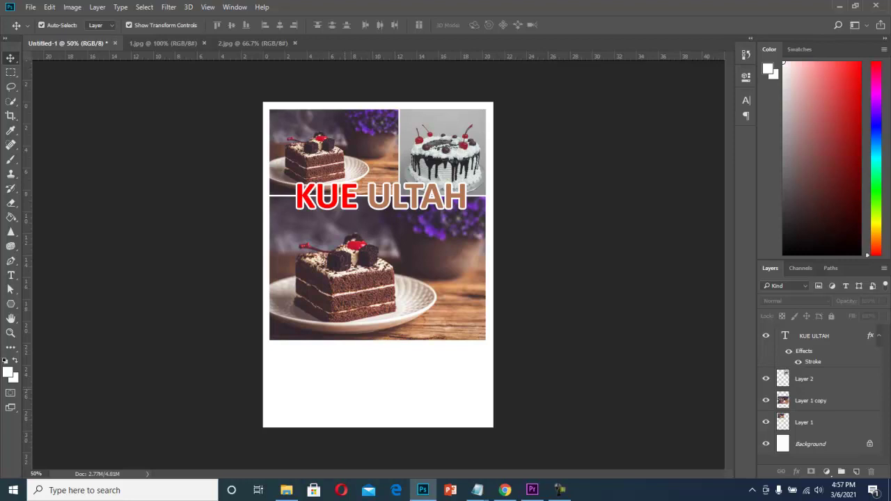
- Crop the document to a rectangular selection across the full page width, ending just below the enlarged cake photo, and deselect
click(10, 73)
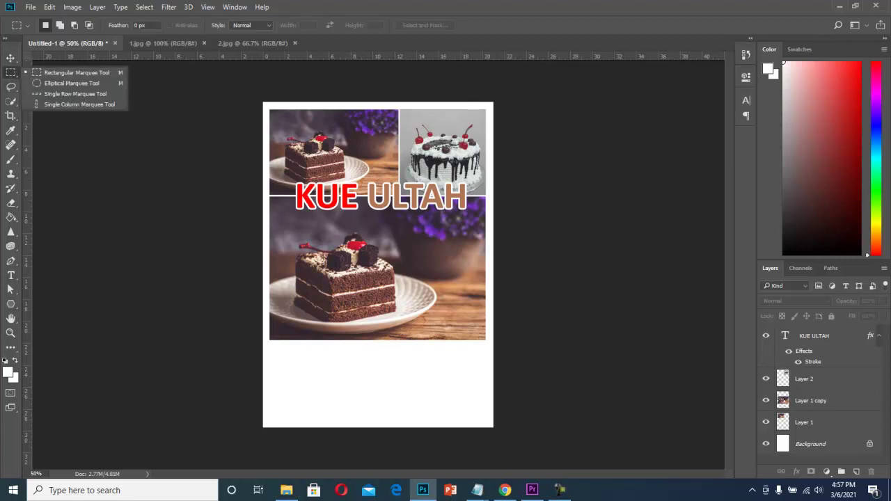
key(Escape)
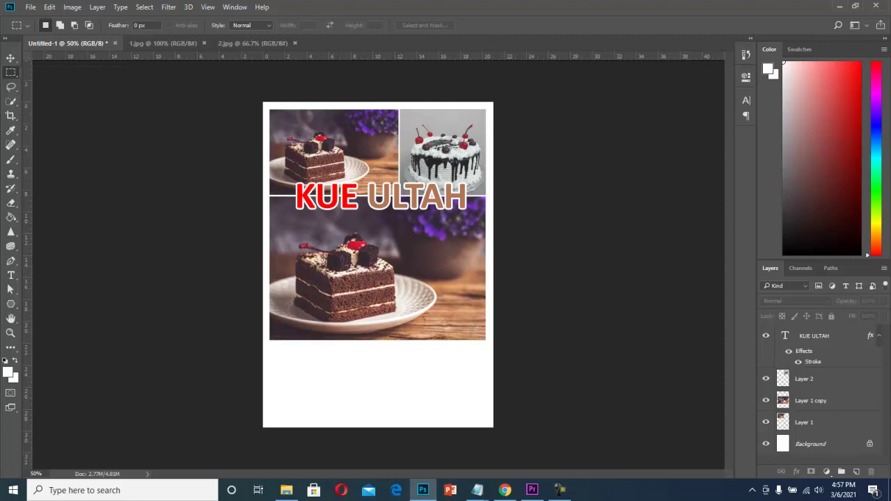
drag(264, 104, 523, 346)
click(73, 7)
mouse_move(79, 19)
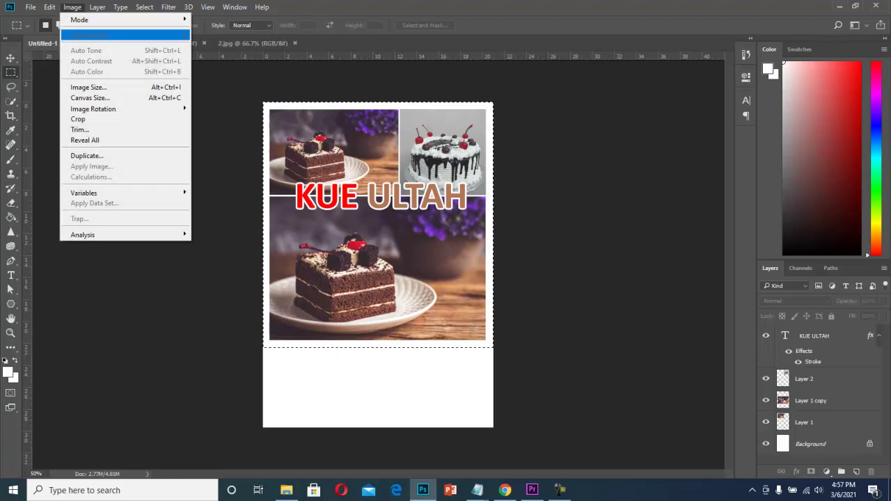
click(78, 119)
key(ctrl+d)
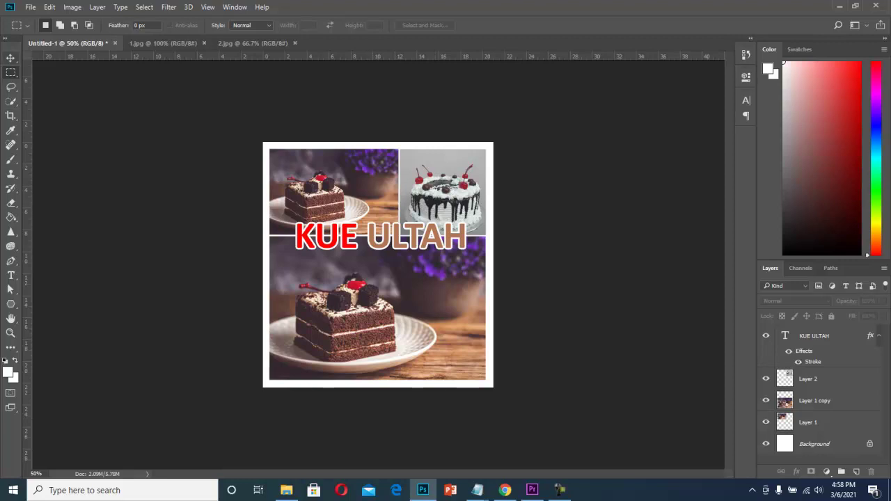
key(v)
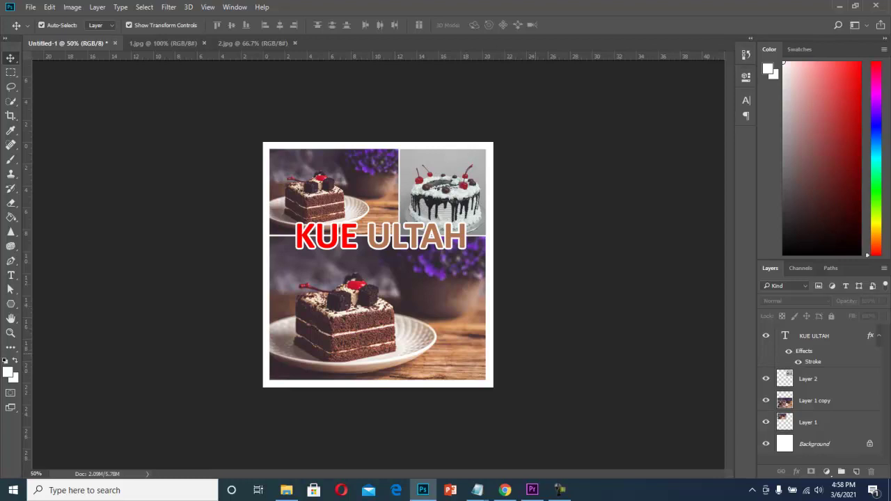
click(400, 326)
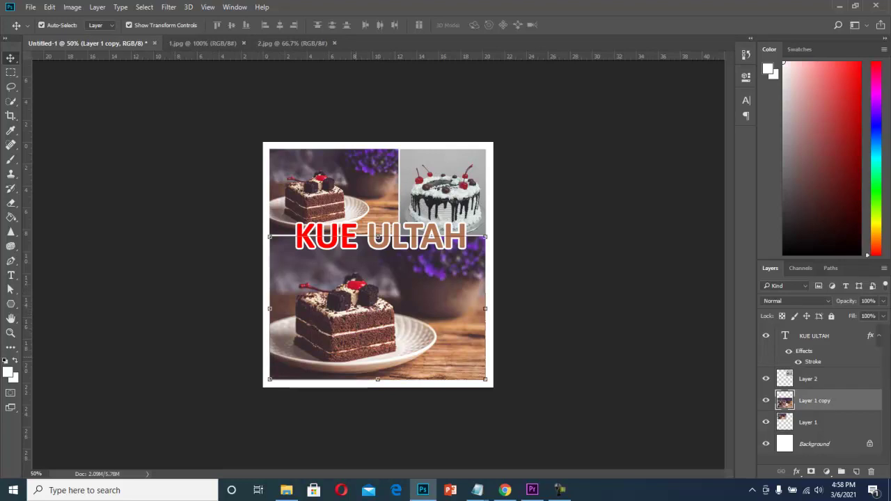
click(445, 188)
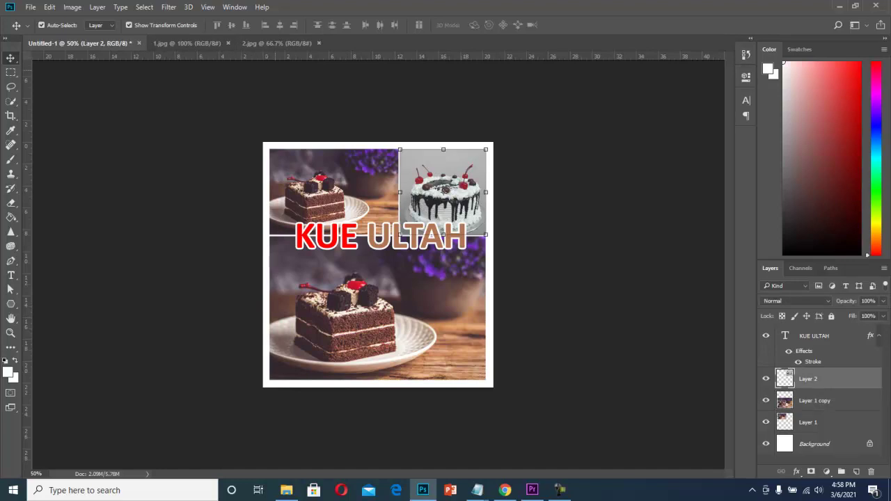
- In the 2.jpg document, start a Pen tool path at the bottom of the cake board and curve it along the board's lower-left edge
click(277, 43)
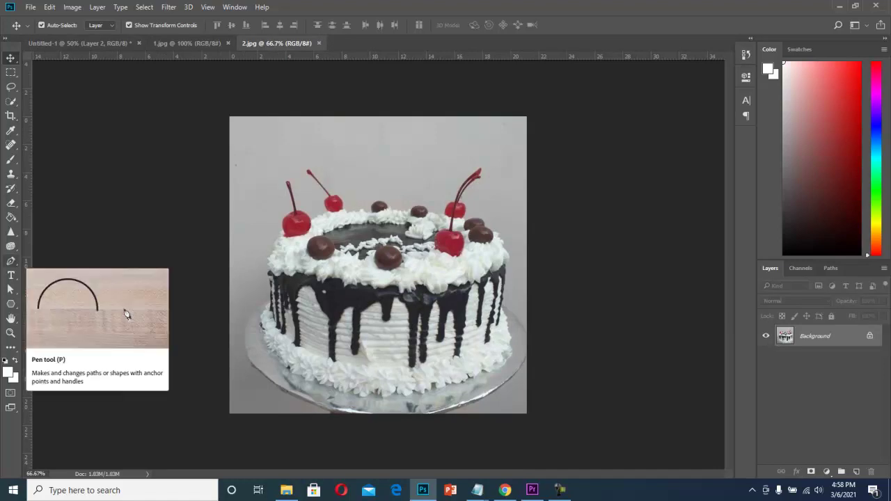
click(10, 261)
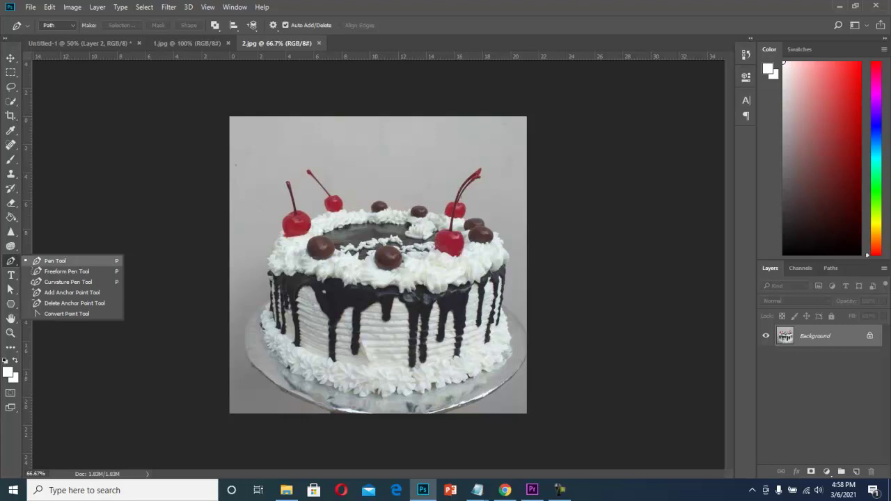
click(55, 260)
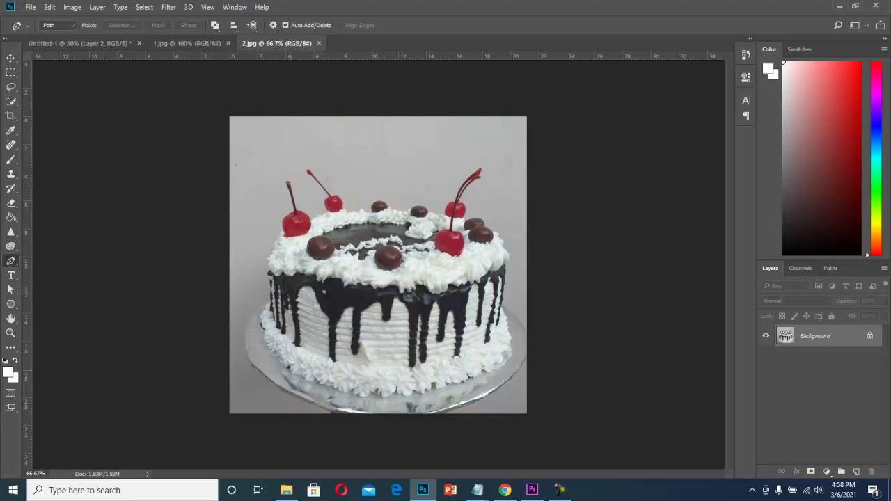
key(z)
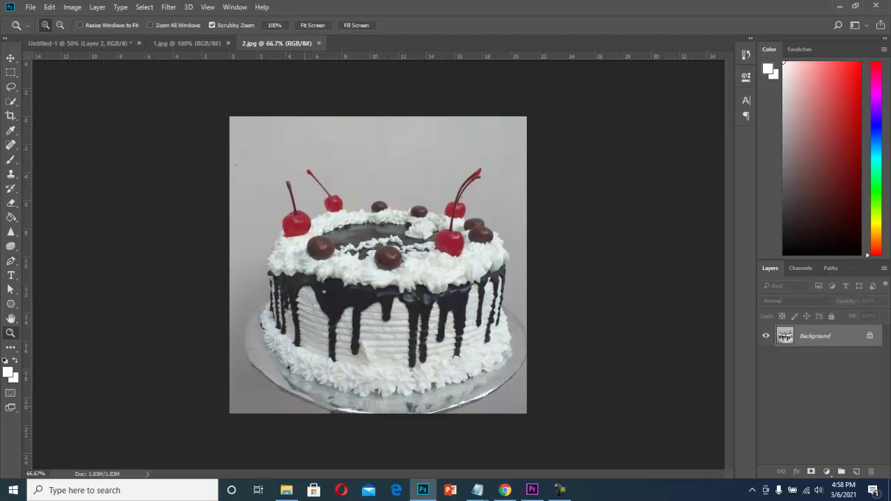
key(ctrl+plus)
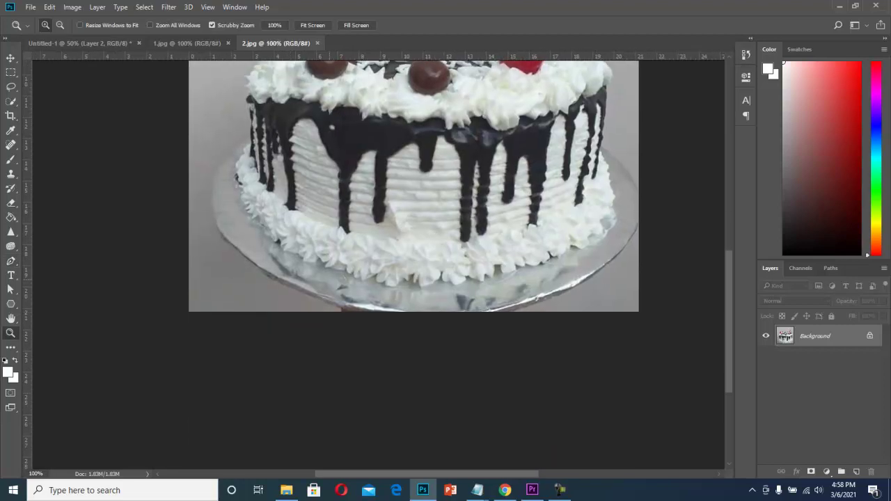
key(ctrl+plus)
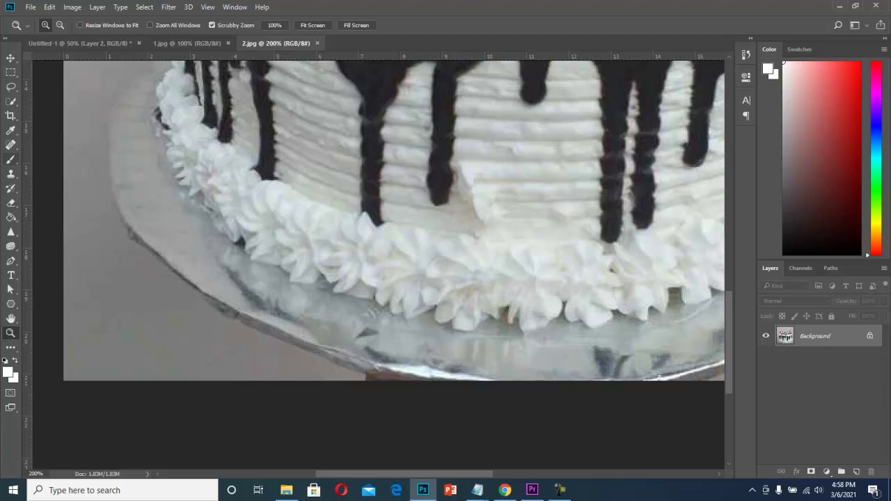
key(p)
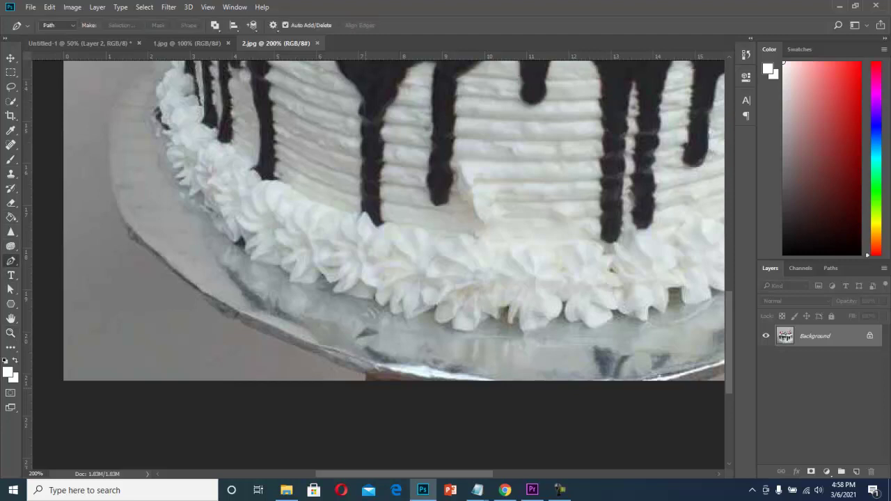
click(367, 377)
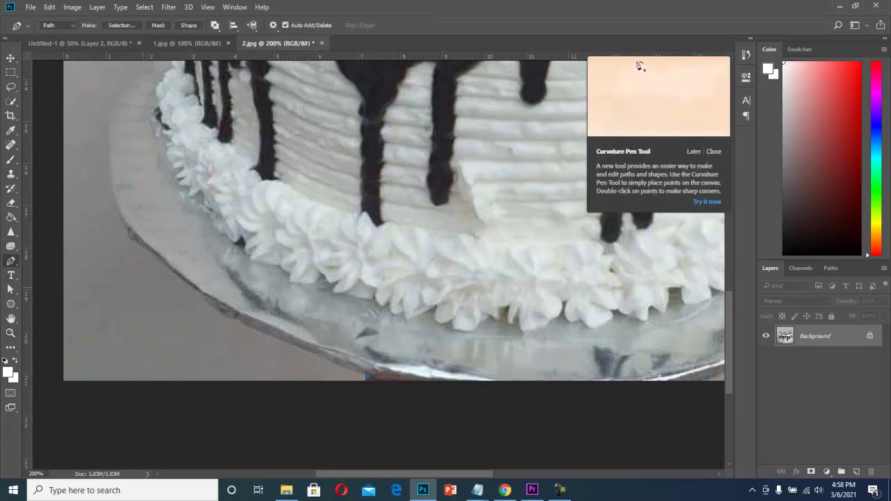
drag(151, 252, 111, 189)
drag(662, 80, 687, 157)
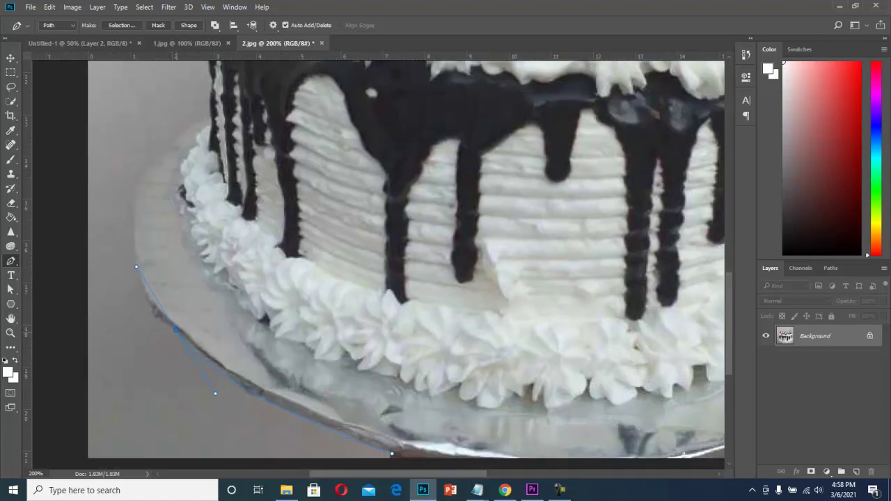
alt+click(177, 330)
- Continue the path with curved segments up the board's left edge to where it meets the cake, ending in a corner point
drag(146, 170, 194, 89)
scroll(407, 264, up, 5)
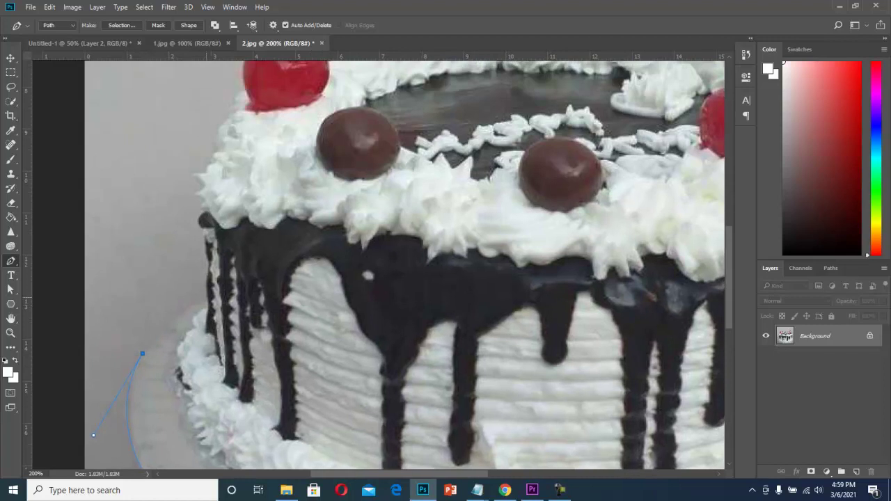
drag(207, 298, 237, 289)
alt+click(207, 298)
- Trace the path up the cake's left side and around the whipped cream to the base of the leftmost cherry
click(208, 265)
click(202, 235)
click(200, 220)
click(200, 207)
click(204, 187)
click(192, 175)
click(205, 171)
click(210, 161)
click(211, 151)
click(216, 149)
click(216, 136)
click(221, 126)
click(227, 118)
click(235, 110)
click(236, 103)
click(238, 93)
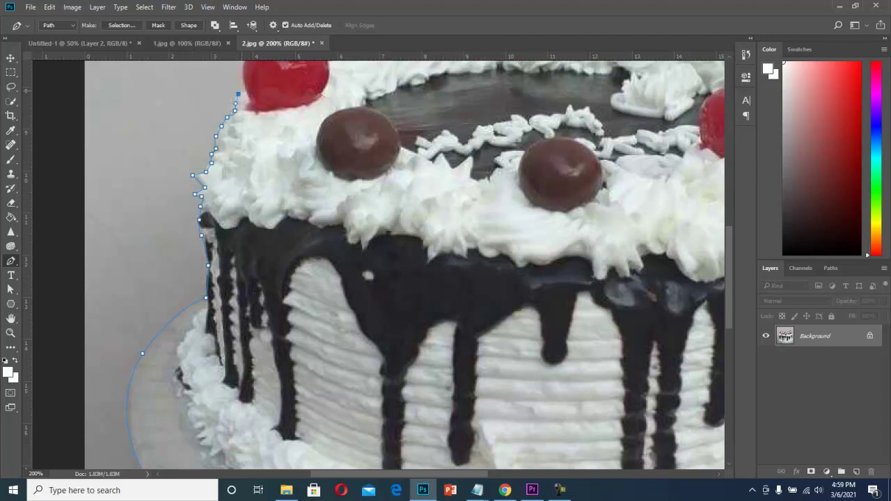
- Trace the path around the leftmost cherry and its stem down to the cream on its right
scroll(404, 265, up, 5)
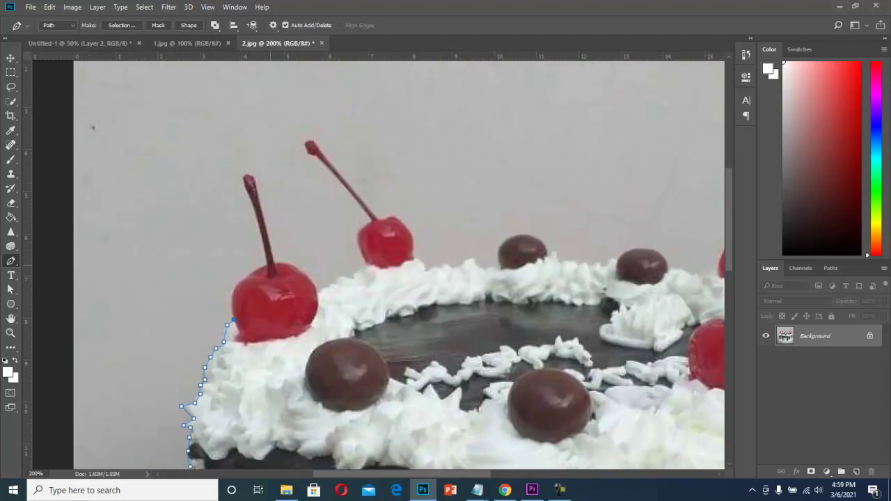
drag(267, 264, 315, 244)
alt+click(267, 264)
drag(255, 207, 264, 185)
drag(270, 243, 319, 291)
- Extend the path along the top of the cream from the leftmost cherry to the second cherry
click(329, 285)
click(339, 279)
click(348, 277)
click(352, 275)
click(363, 266)
click(375, 264)
click(385, 268)
click(398, 264)
click(410, 259)
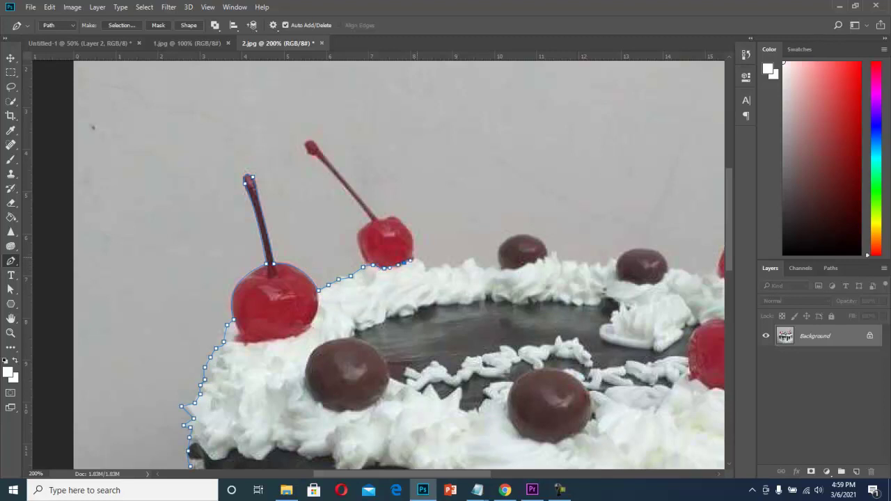
key(ctrl+z)
key(ctrl+z)
key(ctrl+z)
key(ctrl+z)
- Trace the path around the second cherry and its slanted stem, down to the cream on its right
drag(358, 231, 390, 212)
click(314, 152)
drag(314, 142, 340, 142)
click(377, 218)
drag(377, 218, 415, 258)
- Extend the path along the rear cream edge and curve it over the first chocolate ball behind the cake
click(424, 267)
click(431, 268)
click(445, 265)
click(452, 265)
click(459, 265)
click(466, 264)
click(472, 262)
click(476, 260)
click(482, 265)
click(489, 265)
click(498, 266)
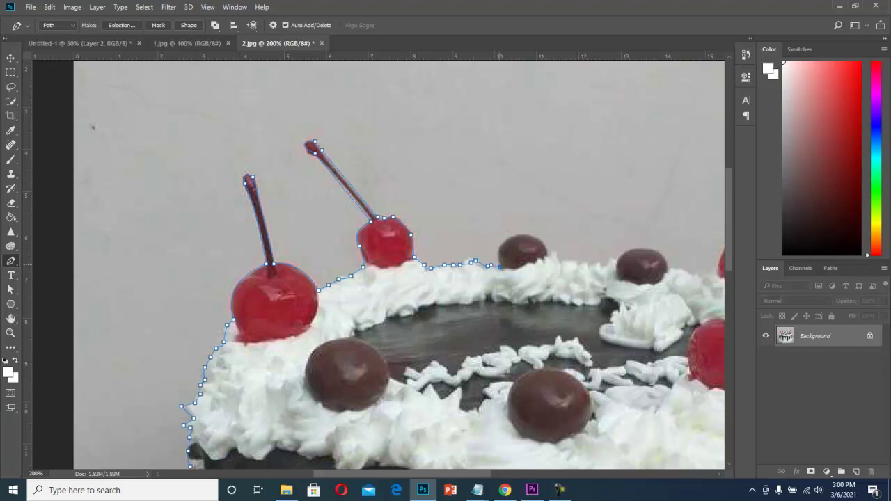
drag(520, 235, 550, 263)
- Continue the path along the cream, over the second rear chocolate ball and up the left side of the rear right cherry
key(z)
alt+click(546, 220)
drag(617, 277, 404, 194)
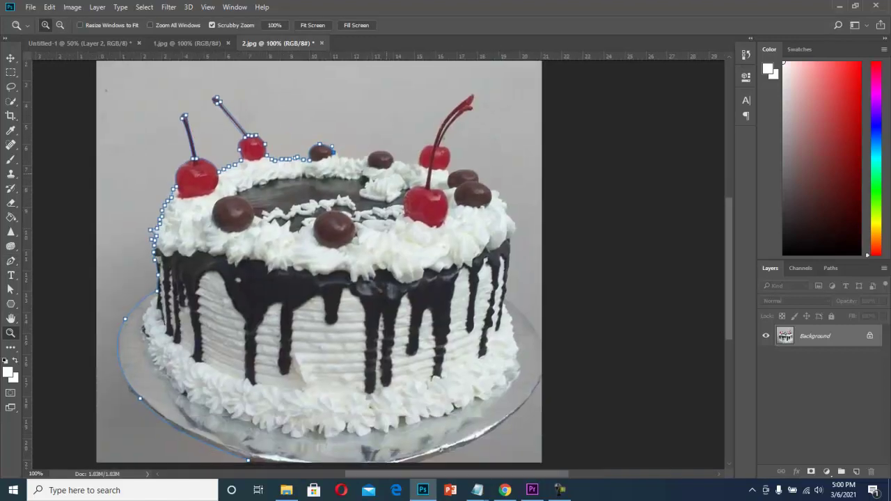
key(p)
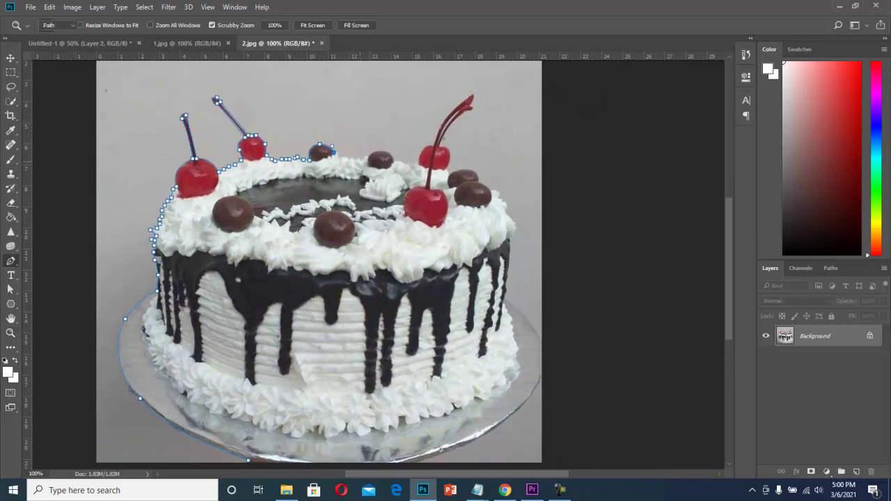
click(349, 156)
click(357, 157)
click(364, 157)
click(372, 154)
click(389, 156)
click(395, 159)
click(404, 162)
click(413, 163)
click(421, 152)
click(427, 146)
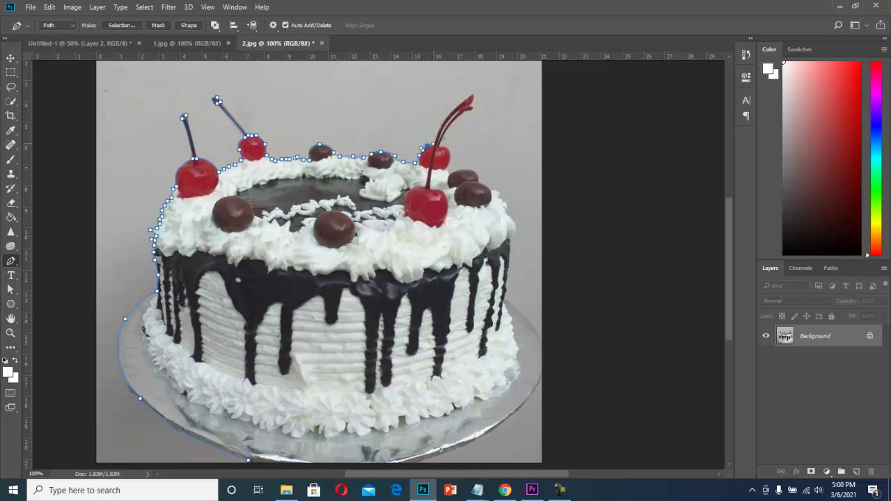
- Trace the path around the long curved stems on the right and down the right side of the rear cherry
drag(473, 93, 510, 71)
alt+click(473, 94)
click(471, 107)
click(461, 114)
click(447, 132)
click(440, 144)
click(449, 149)
click(449, 156)
- Trace the path over the two chocolate balls on the right and around the cream edge to the top of the chocolate drip
click(450, 172)
click(459, 172)
click(467, 171)
click(474, 172)
click(479, 176)
click(484, 181)
click(489, 185)
click(493, 189)
click(500, 195)
click(503, 202)
click(506, 208)
click(509, 215)
click(512, 219)
click(515, 225)
click(513, 232)
click(512, 239)
click(511, 246)
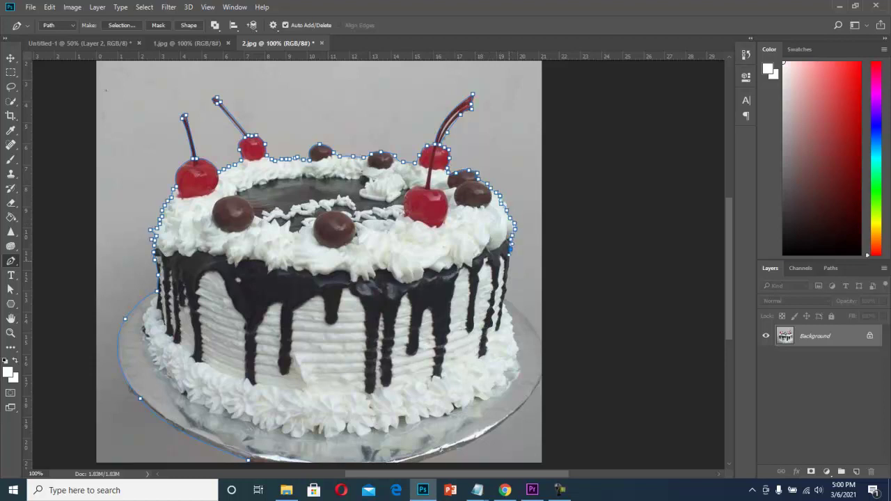
- Trace the path down the right side of the cake to the cake board
click(509, 257)
click(509, 267)
click(506, 277)
click(504, 288)
click(503, 298)
click(509, 315)
key(ctrl+z)
- Curve the path along the board's right and lower edges, close it at the starting point, and display the document's paths
click(519, 312)
drag(540, 347, 539, 352)
drag(519, 405, 495, 424)
drag(444, 447, 433, 452)
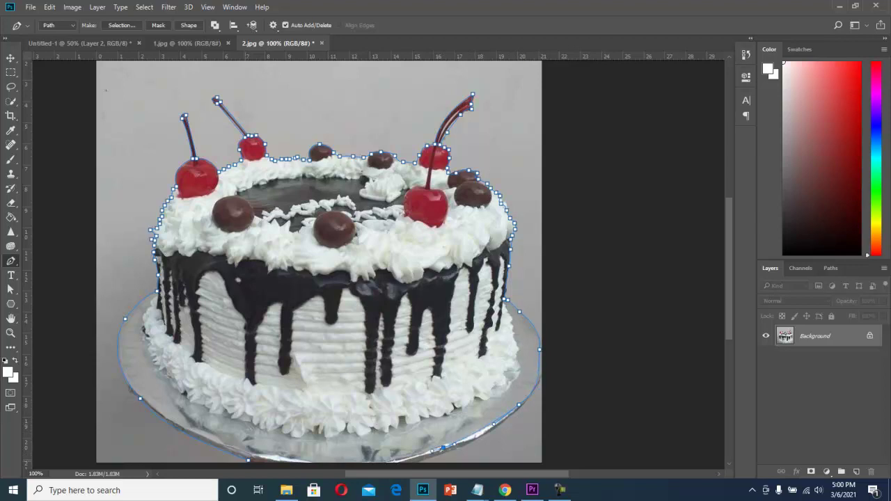
drag(248, 461, 117, 458)
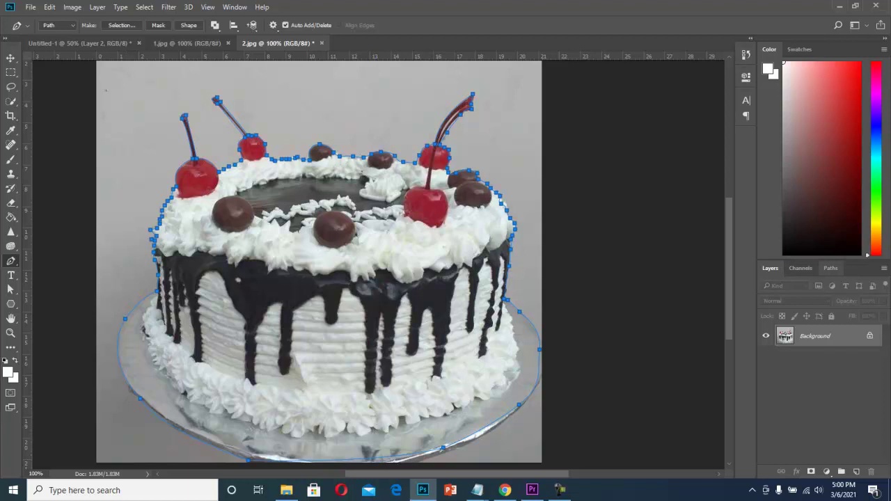
click(831, 268)
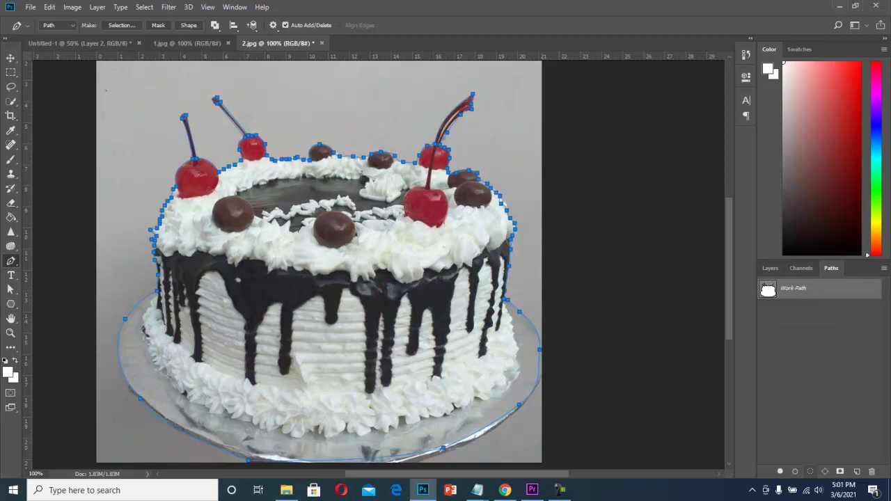
- Turn the cake's work path into a selection and move the cut-out cake into the Untitled-1 collage
click(810, 471)
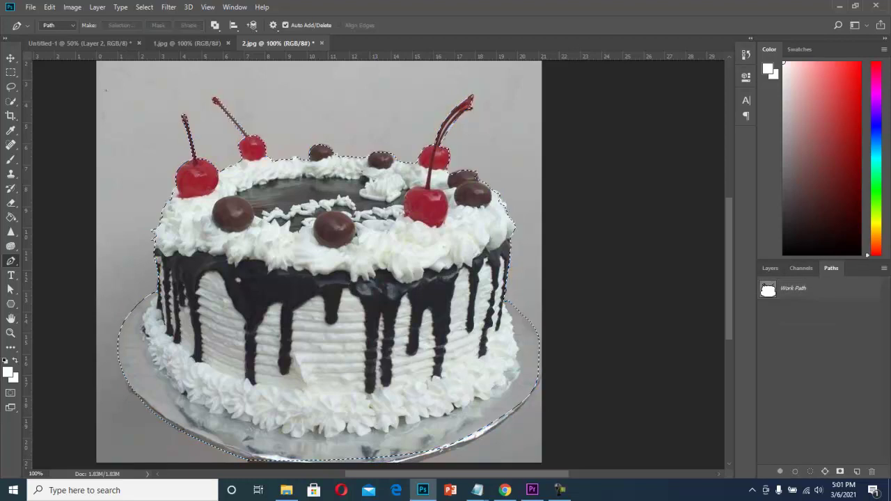
key(v)
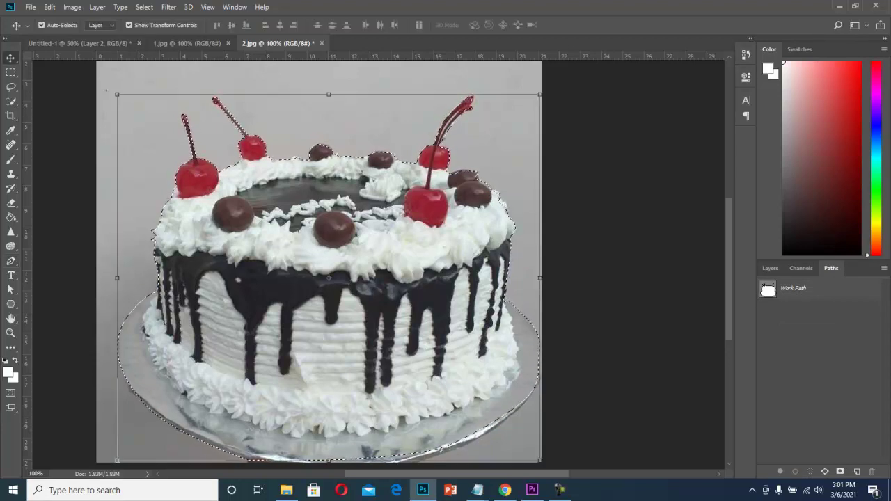
drag(213, 145, 459, 347)
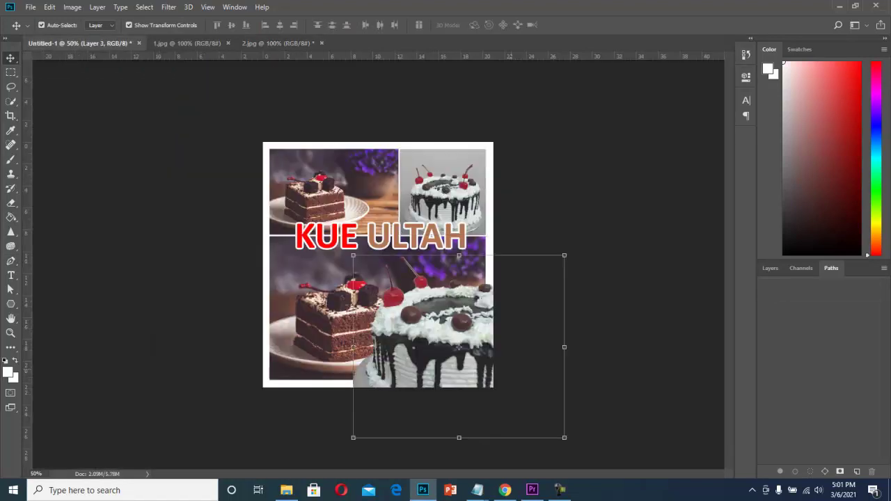
- Shrink the cut-out cake, place it beside the chocolate slice in the collage's lower photo, and display the document's layers
drag(565, 439, 470, 357)
drag(440, 332, 476, 337)
key(Return)
click(544, 314)
click(568, 315)
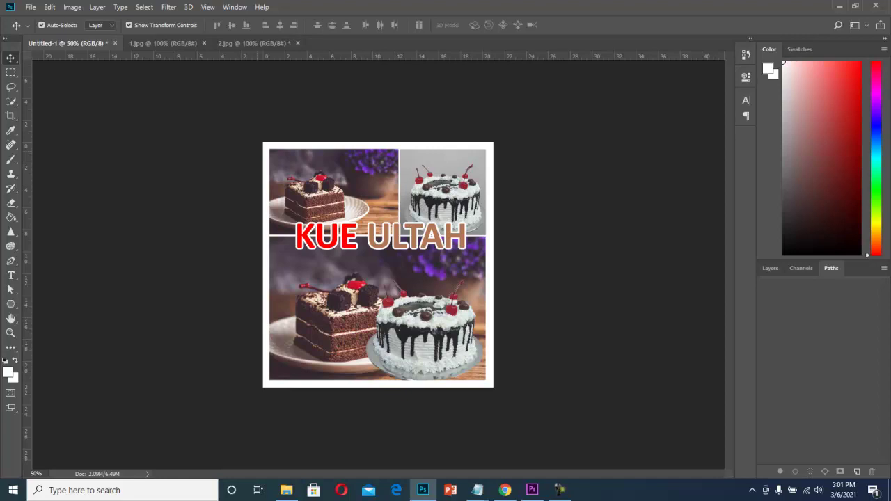
click(771, 269)
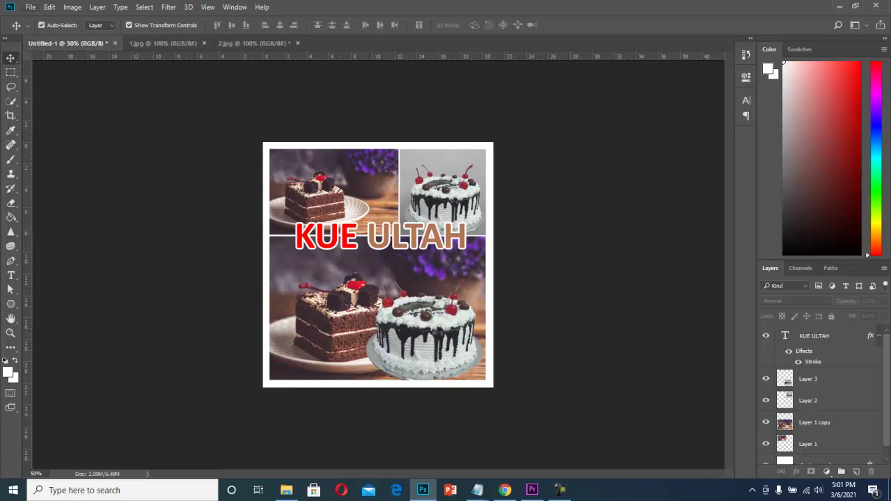
- Save the collage to the Desktop as kue in Photoshop format with its layers
click(30, 7)
click(42, 129)
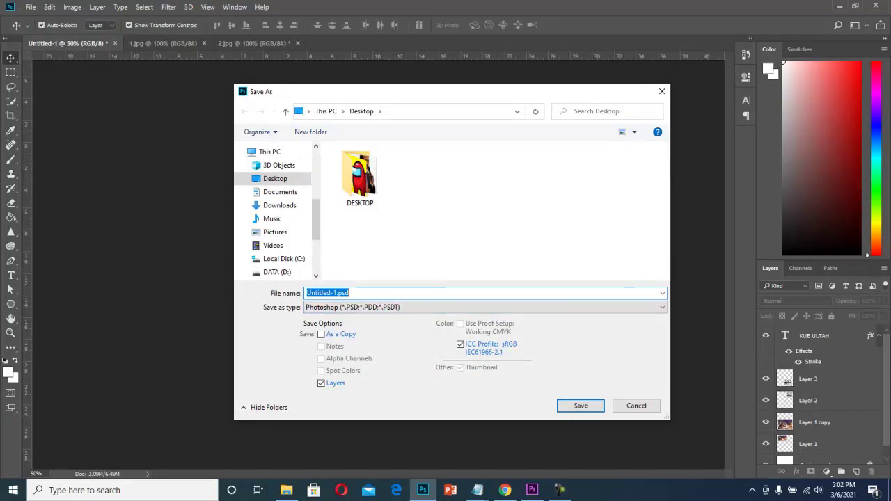
text(kue)
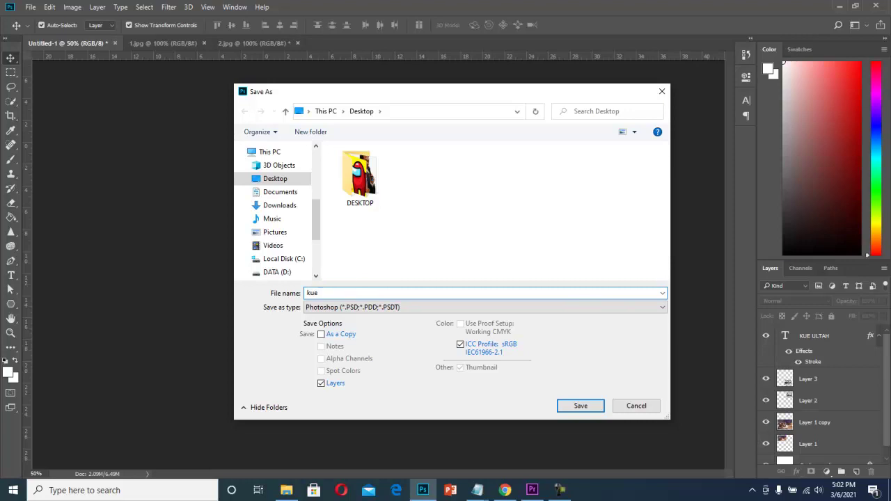
key(Return)
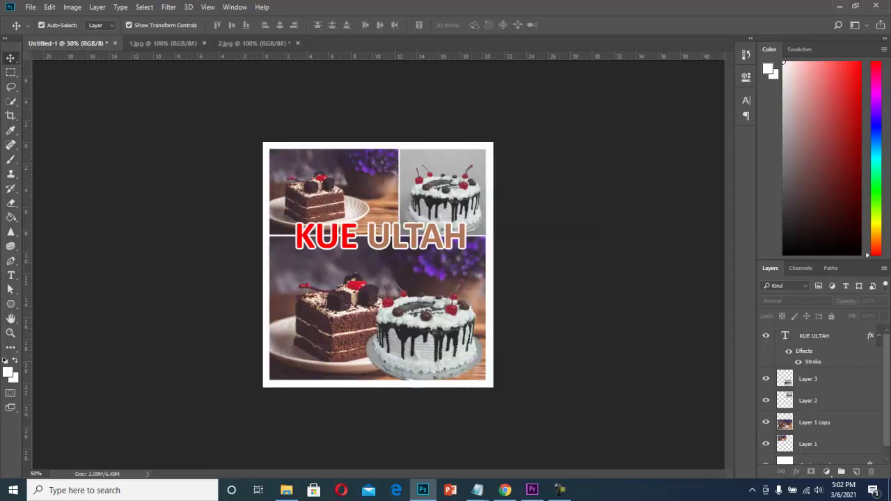
key(Return)
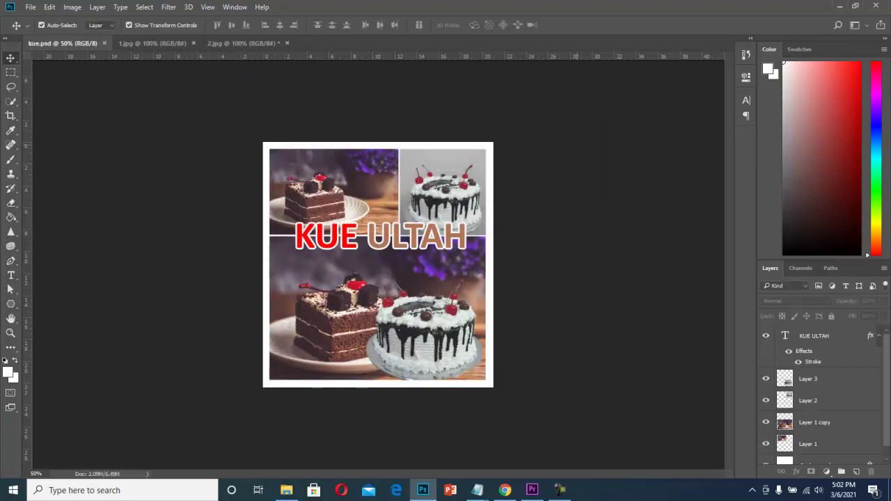
- Close all open documents, discarding the changes to 2.jpg
key(ctrl+w)
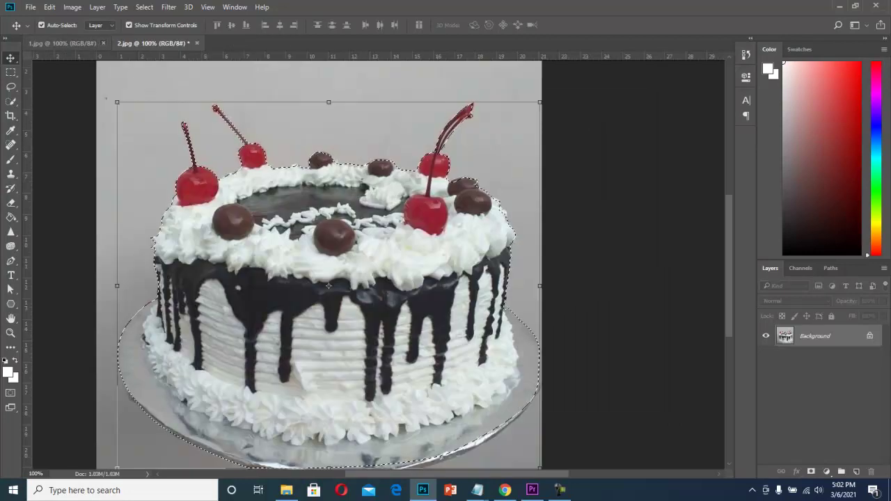
key(ctrl+w)
key(ctrl+w)
key(n)
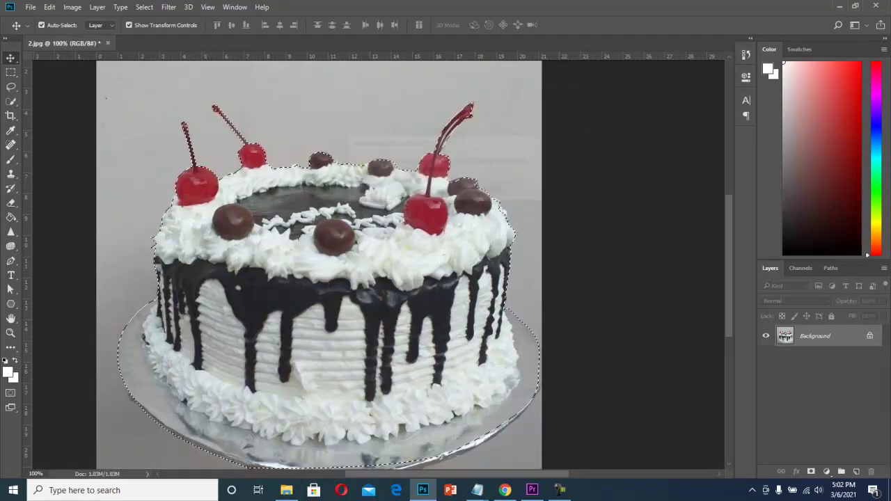
key(alt+f)
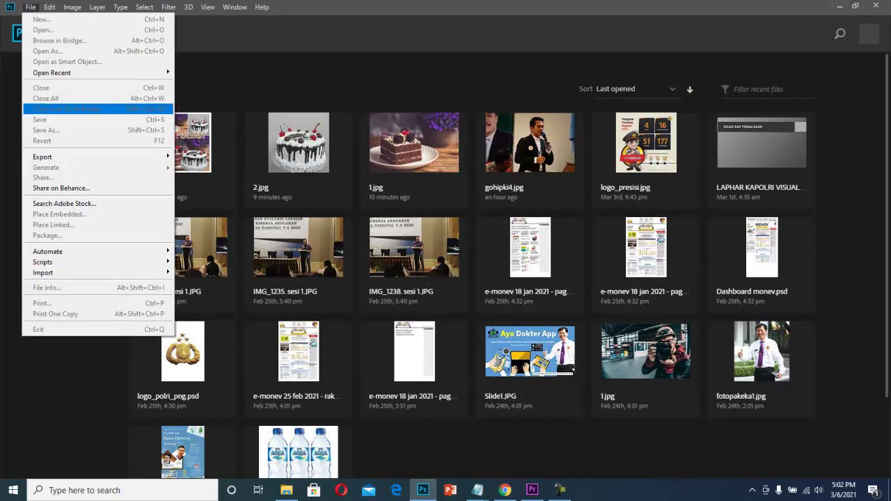
key(Escape)
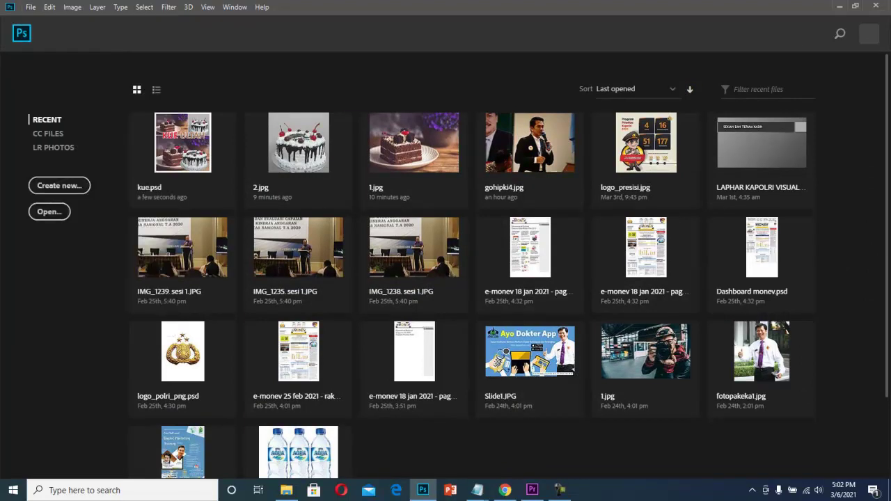
- Reopen kue.psd from the Desktop and select its individual photos to check that the layers are still separate
key(ctrl+o)
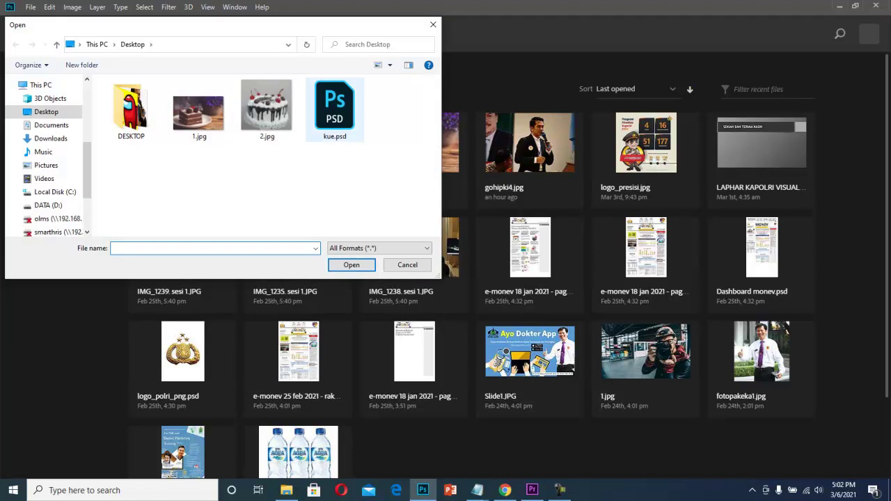
double_click(334, 100)
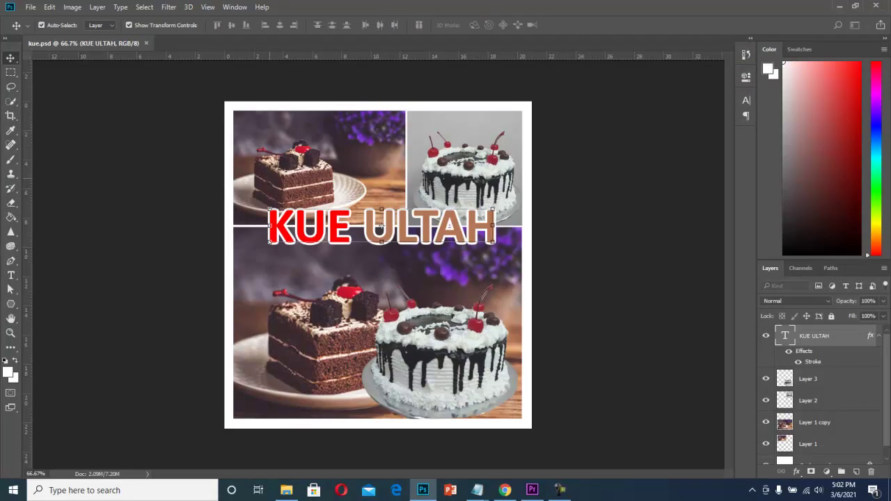
click(300, 171)
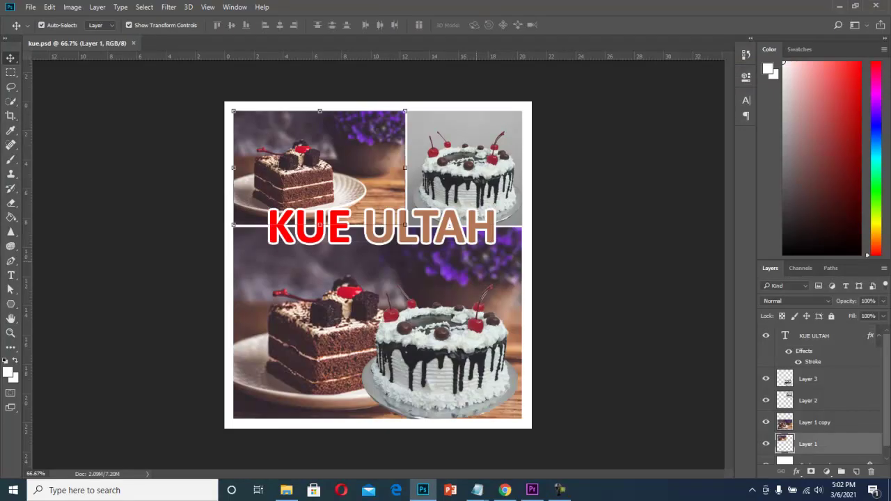
click(378, 418)
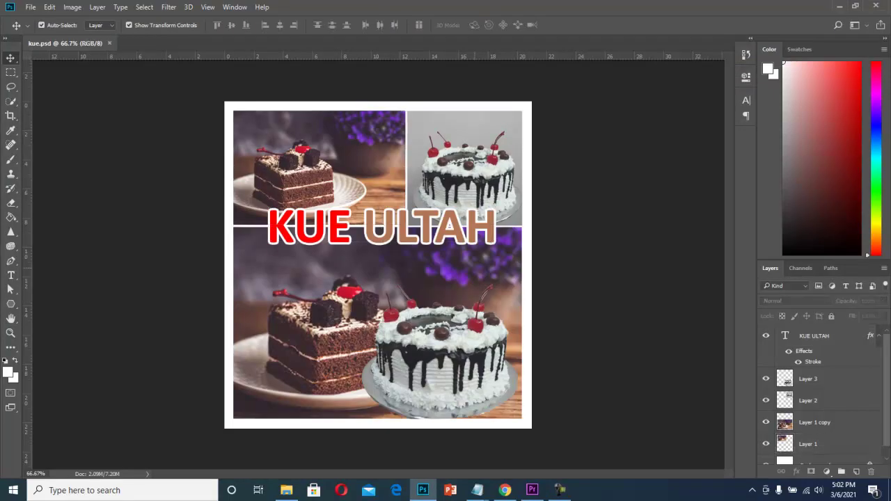
click(468, 165)
key(alt+bracketleft)
key(alt+bracketleft)
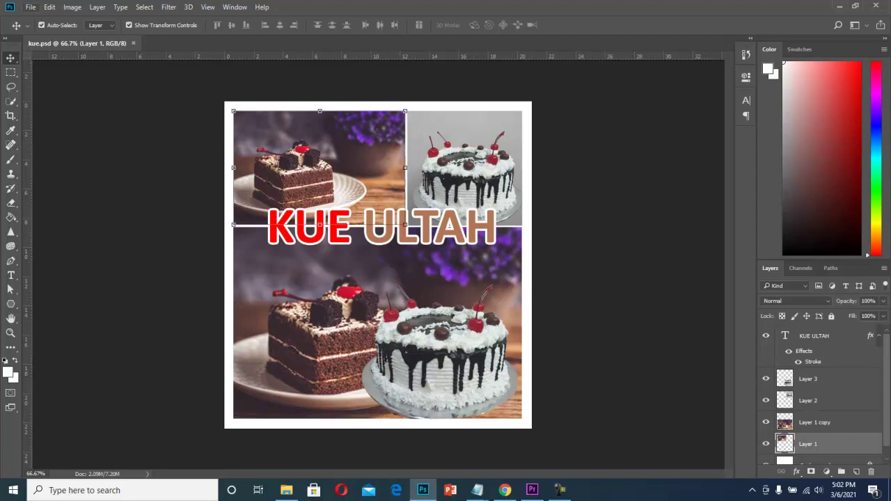
- Save a JPEG copy of the collage to the Desktop as kue.jpg with Maximum quality 10 and the Progressive format
key(alt+f)
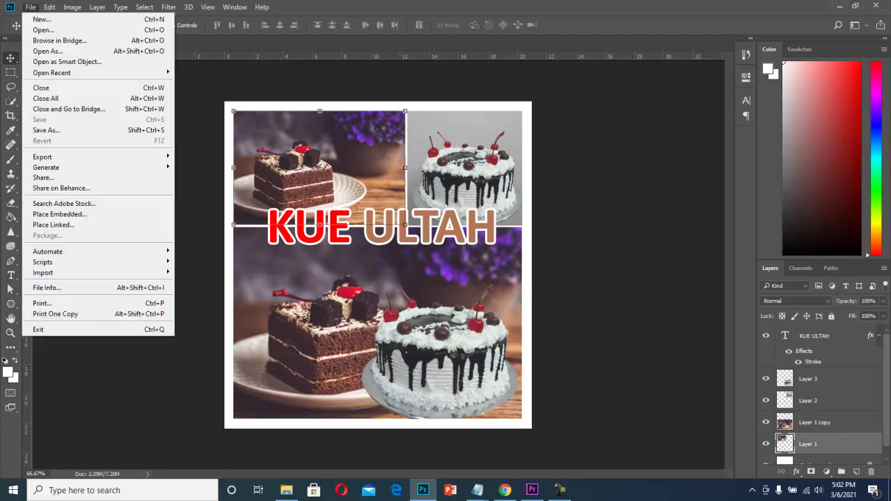
key(Down)
key(Down)
key(Down)
key(Down)
key(Down)
key(Down)
key(Down)
key(Down)
key(Down)
key(Down)
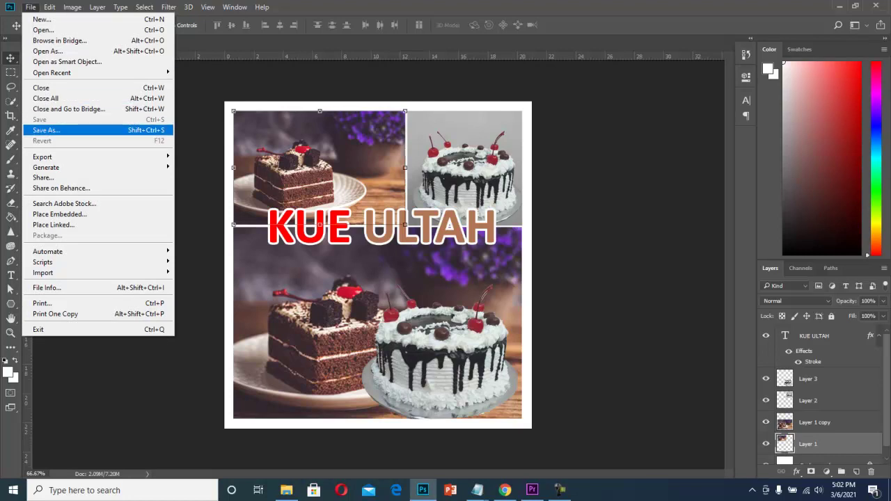
key(Return)
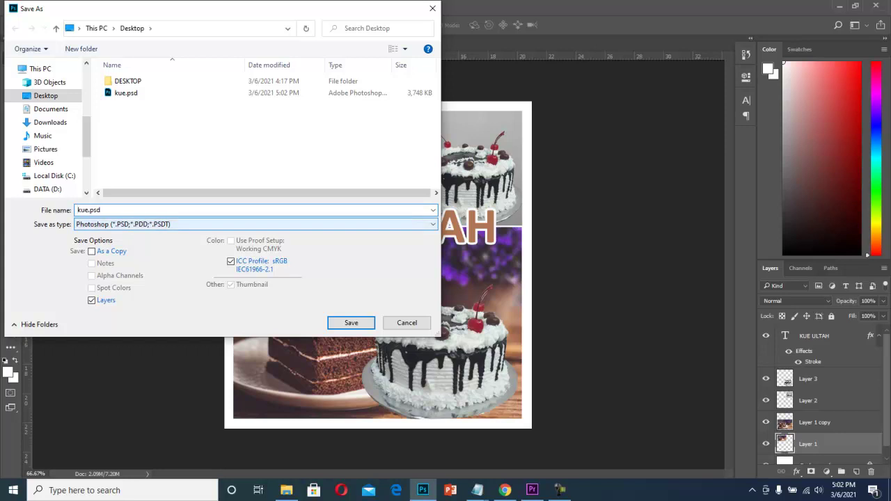
key(Tab)
key(alt+Down)
key(Down)
key(Down)
key(Down)
key(Down)
key(Down)
key(Down)
key(Down)
key(Down)
key(Down)
key(Return)
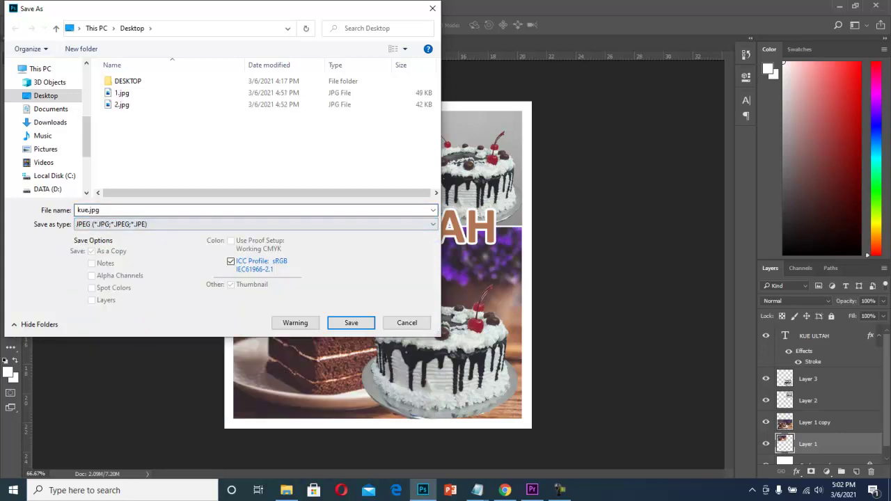
drag(209, 8, 534, 140)
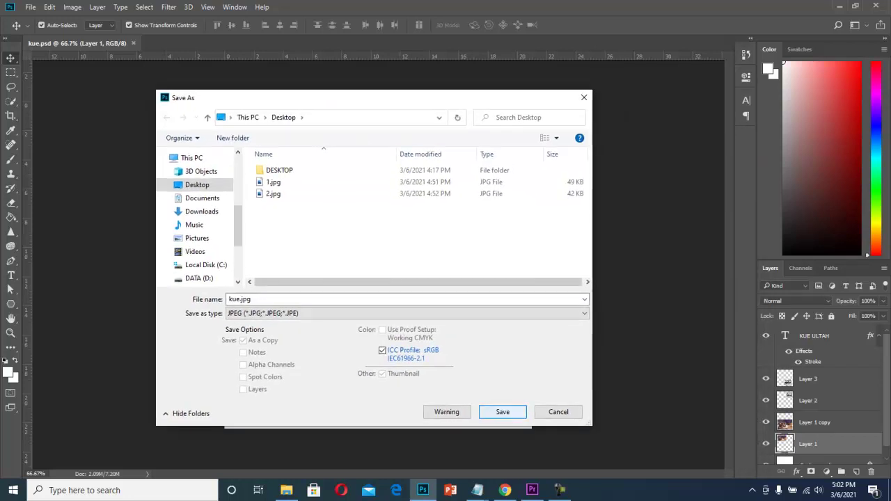
key(Return)
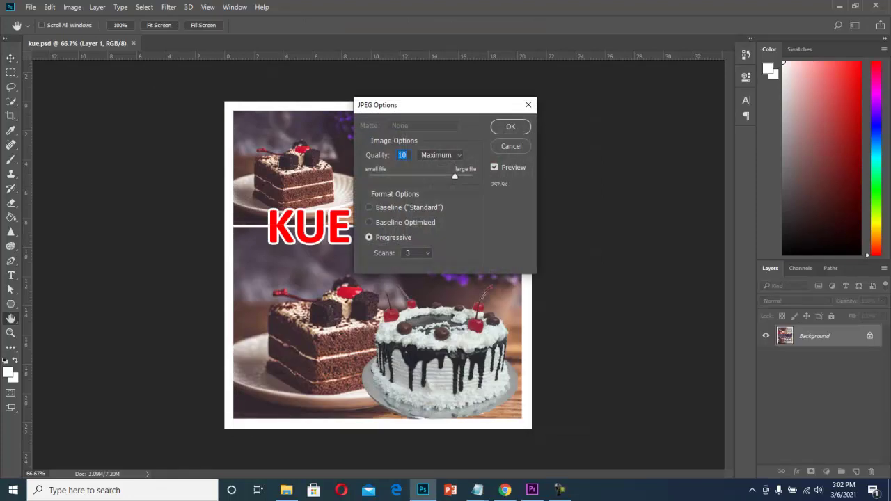
key(Return)
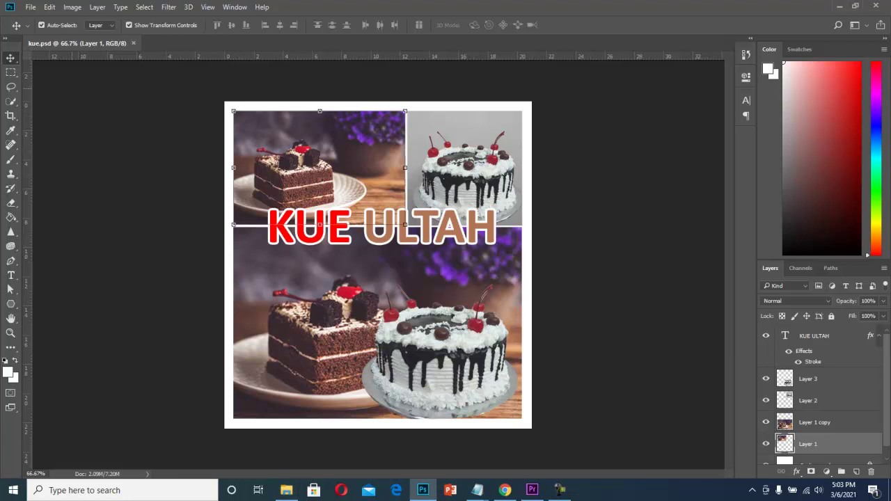
- Look for the saved kue.jpg among the Desktop files in the Open dialog and leave the dialog without opening it
click(31, 7)
key(Up)
key(Up)
key(Up)
key(Up)
key(Up)
key(Up)
key(Up)
key(Up)
key(Up)
key(Up)
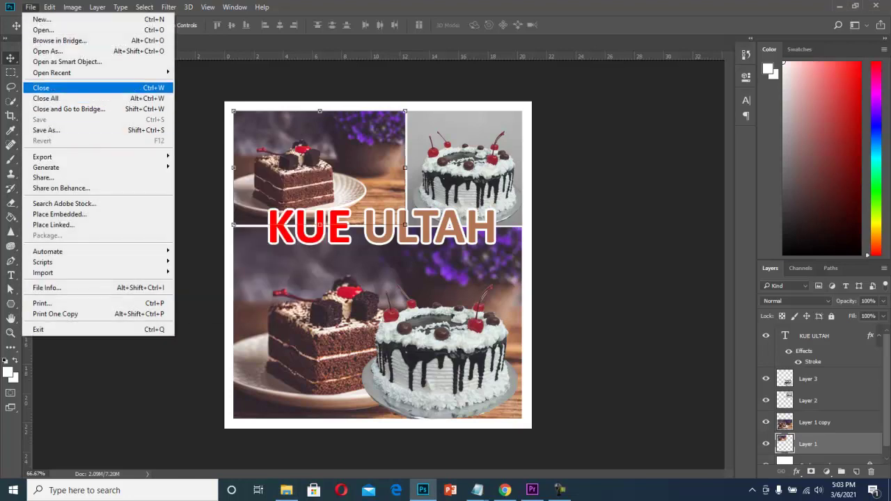
key(Return)
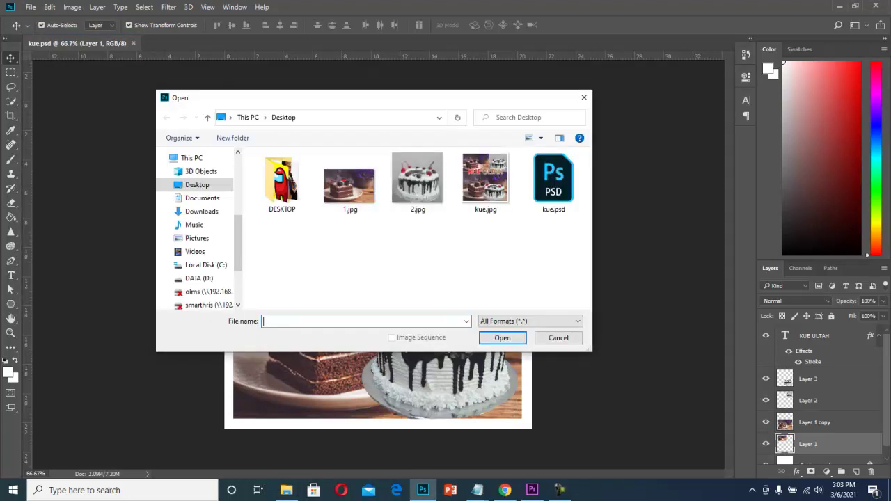
click(485, 181)
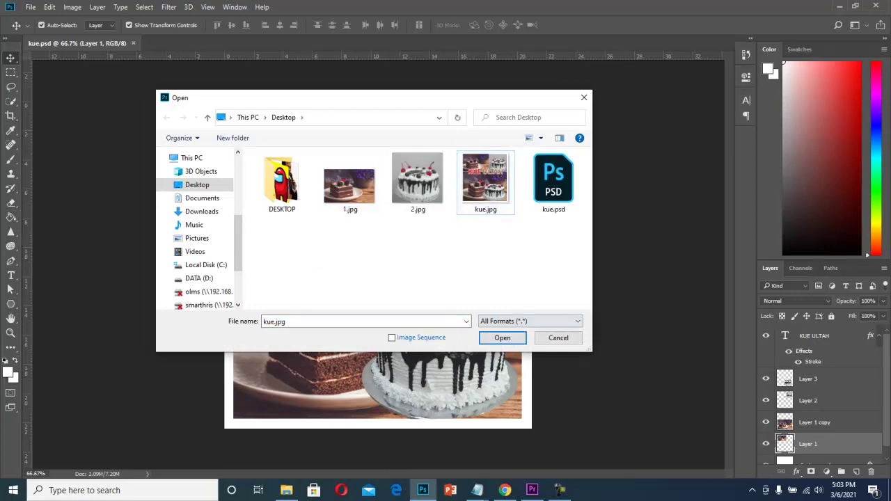
click(503, 338)
- Save a PNG copy of the collage to the Desktop as kue.png with the Large file size (Fastest saving) option
click(31, 7)
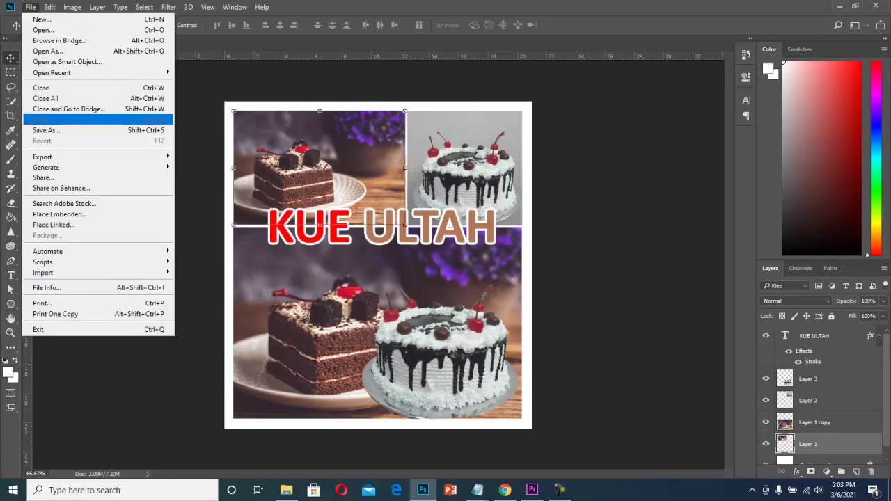
click(46, 130)
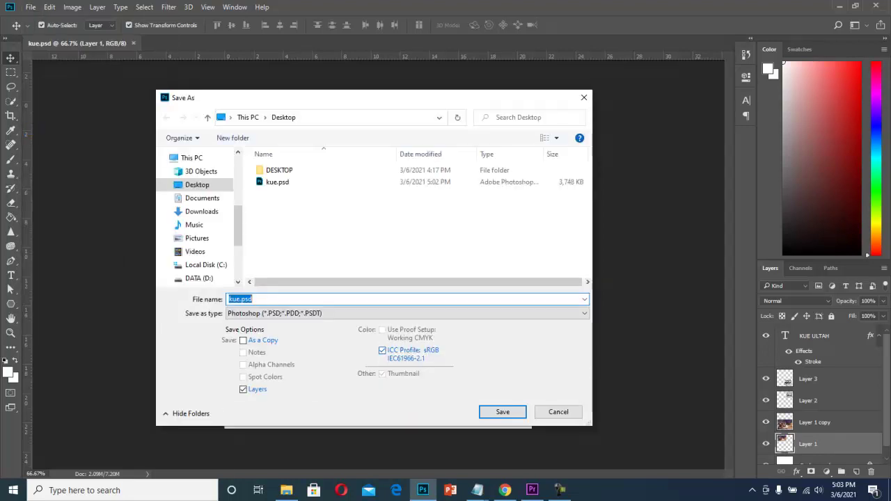
click(279, 314)
key(Up)
key(Up)
key(Up)
key(Up)
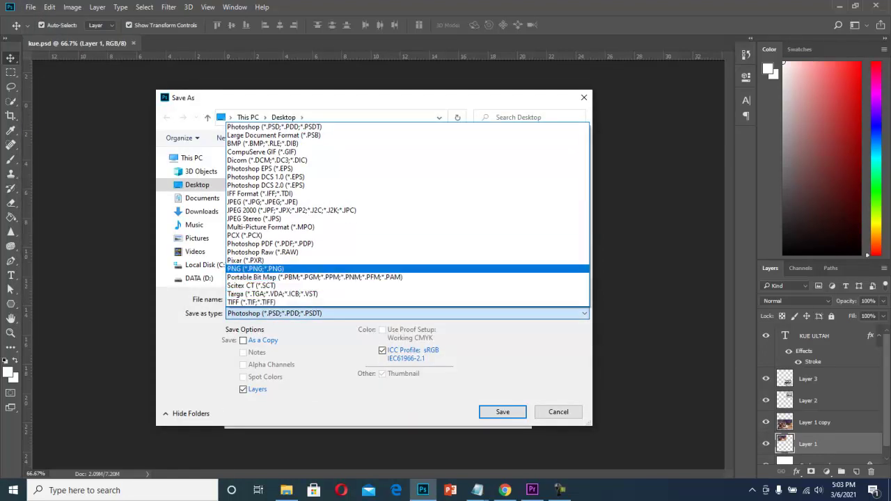
key(Return)
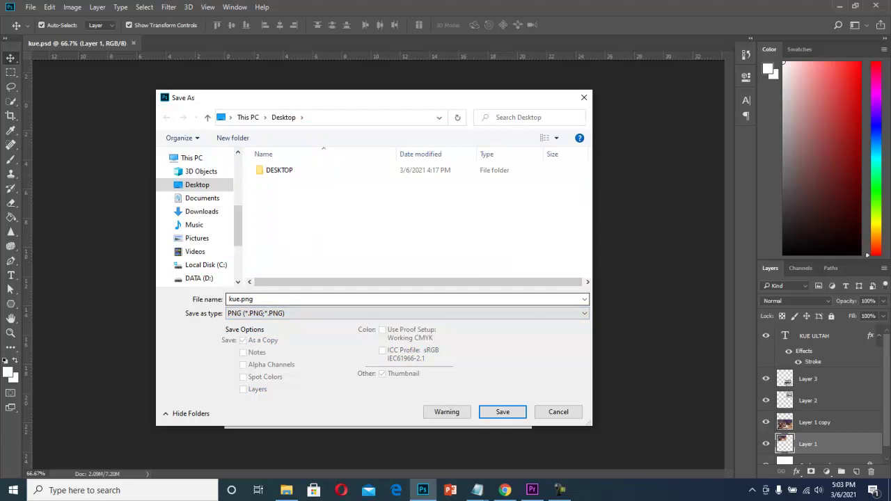
key(Return)
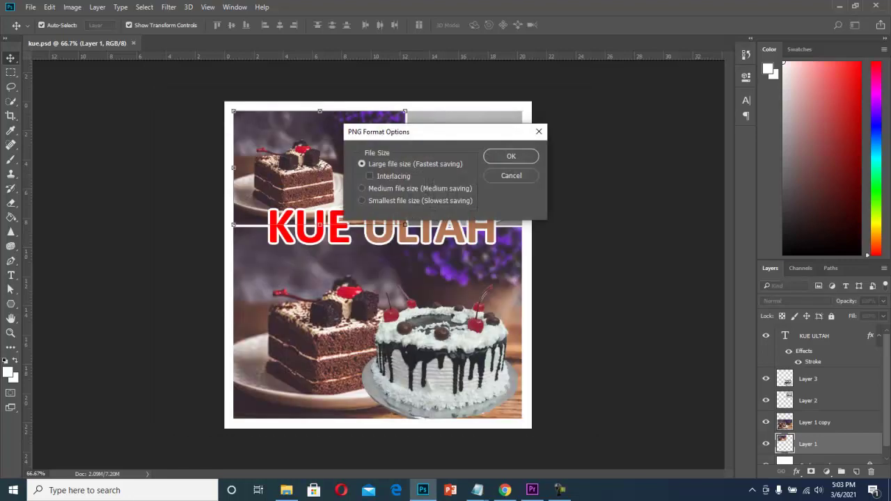
key(Return)
- Delete the white Background layer so the collage has a transparent border, and leave no layer selected
click(604, 302)
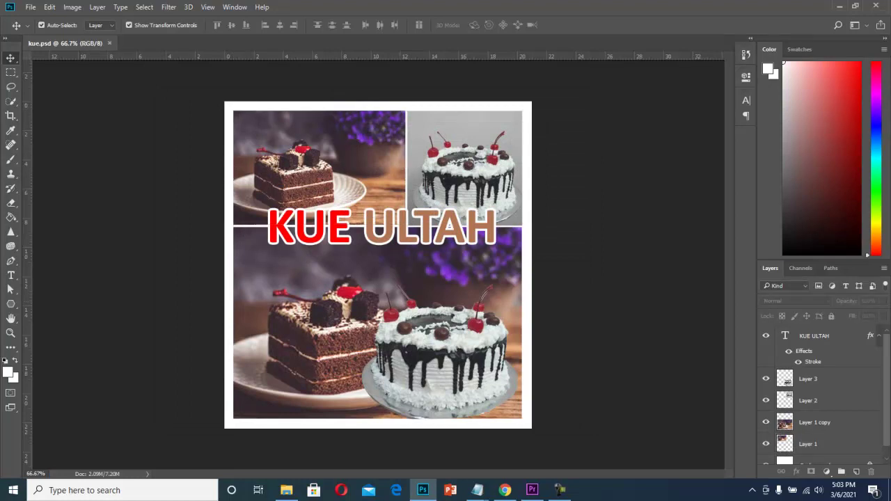
scroll(822, 397, down, 1)
click(821, 454)
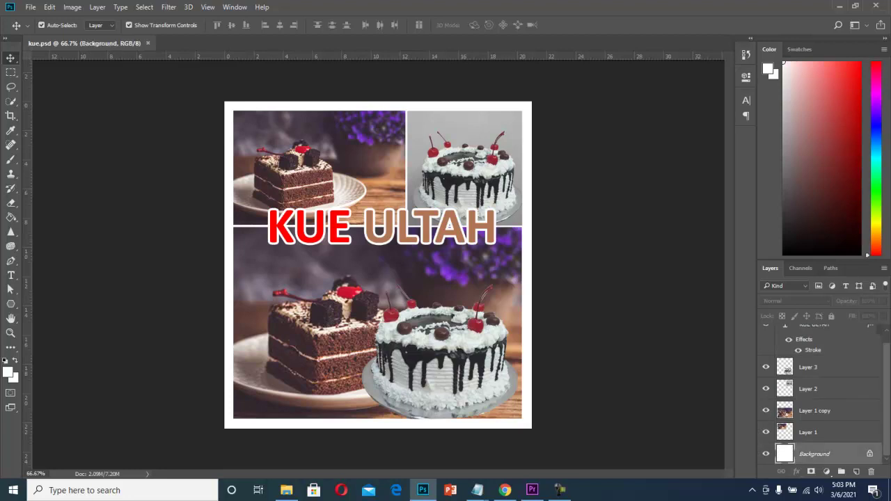
key(Delete)
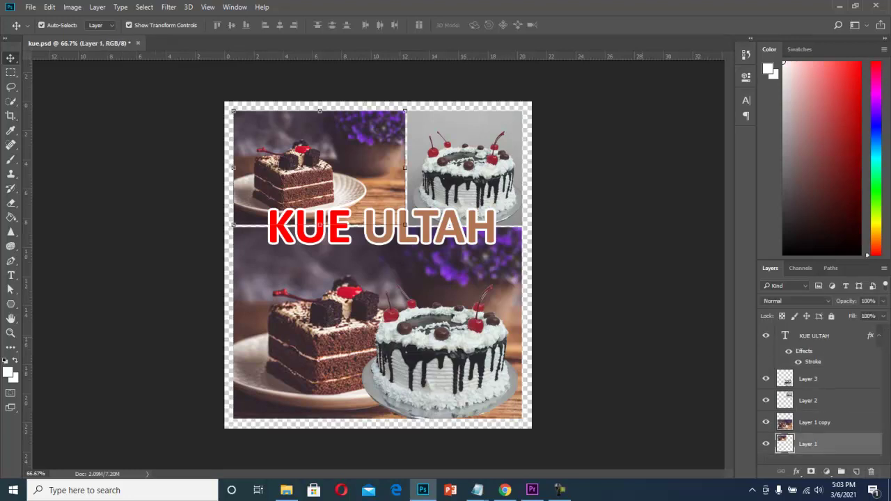
click(592, 192)
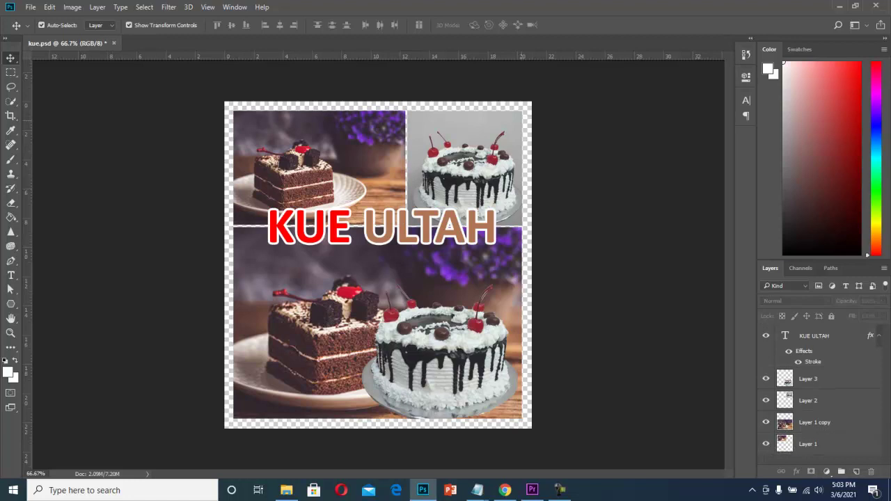
- Save the collage without its background as a PNG copy on the Desktop, replacing the existing kue.png
click(30, 7)
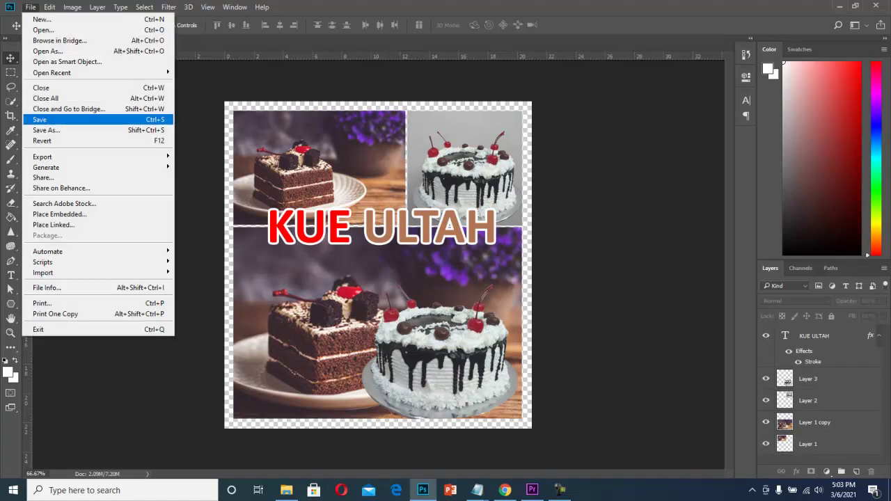
click(49, 129)
click(404, 313)
click(255, 269)
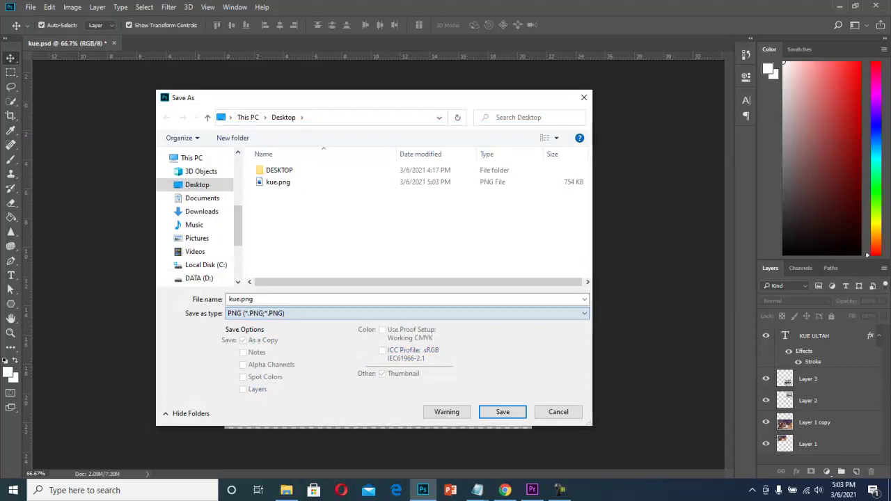
click(503, 412)
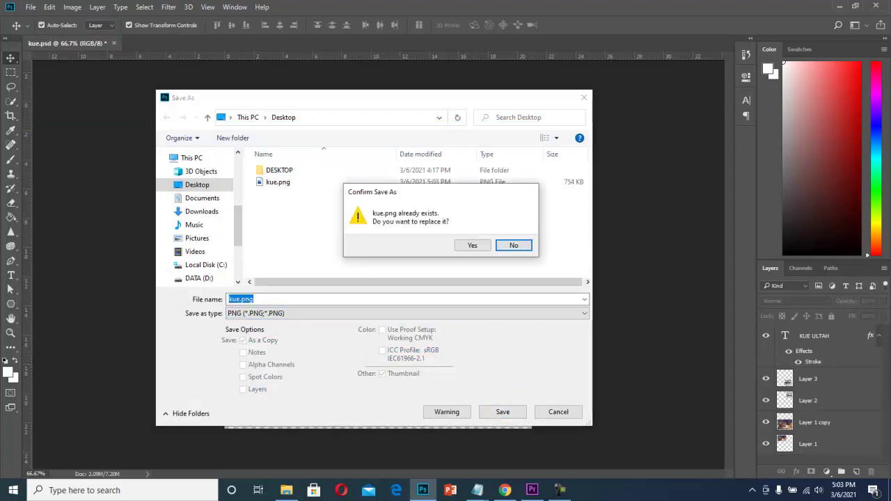
click(469, 245)
click(512, 156)
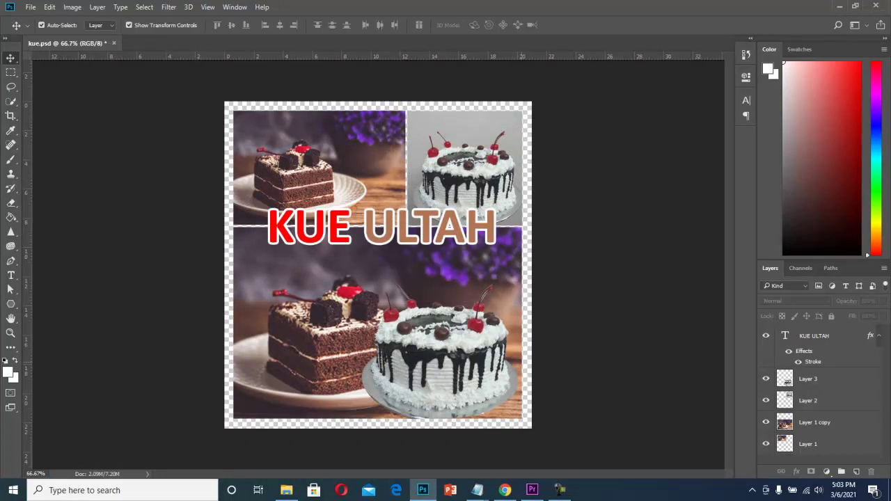